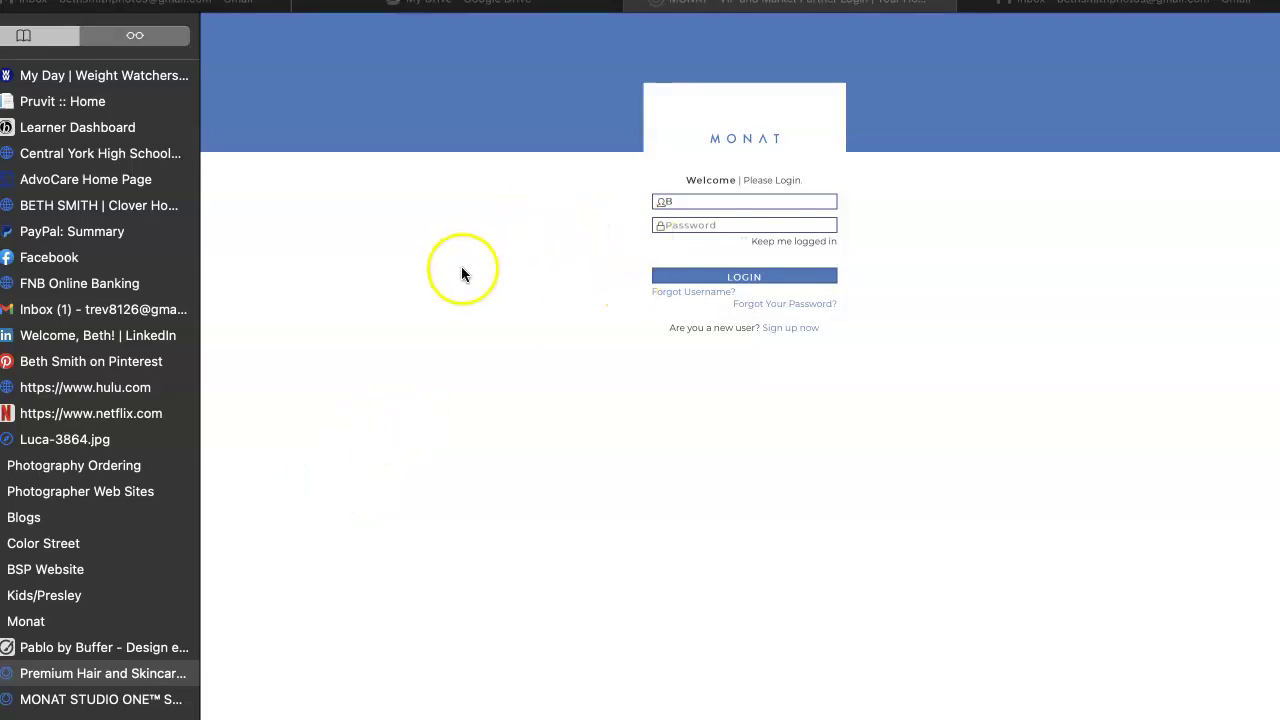
Sign in with the saved partner login and open the hair products shop
left_click(683, 202)
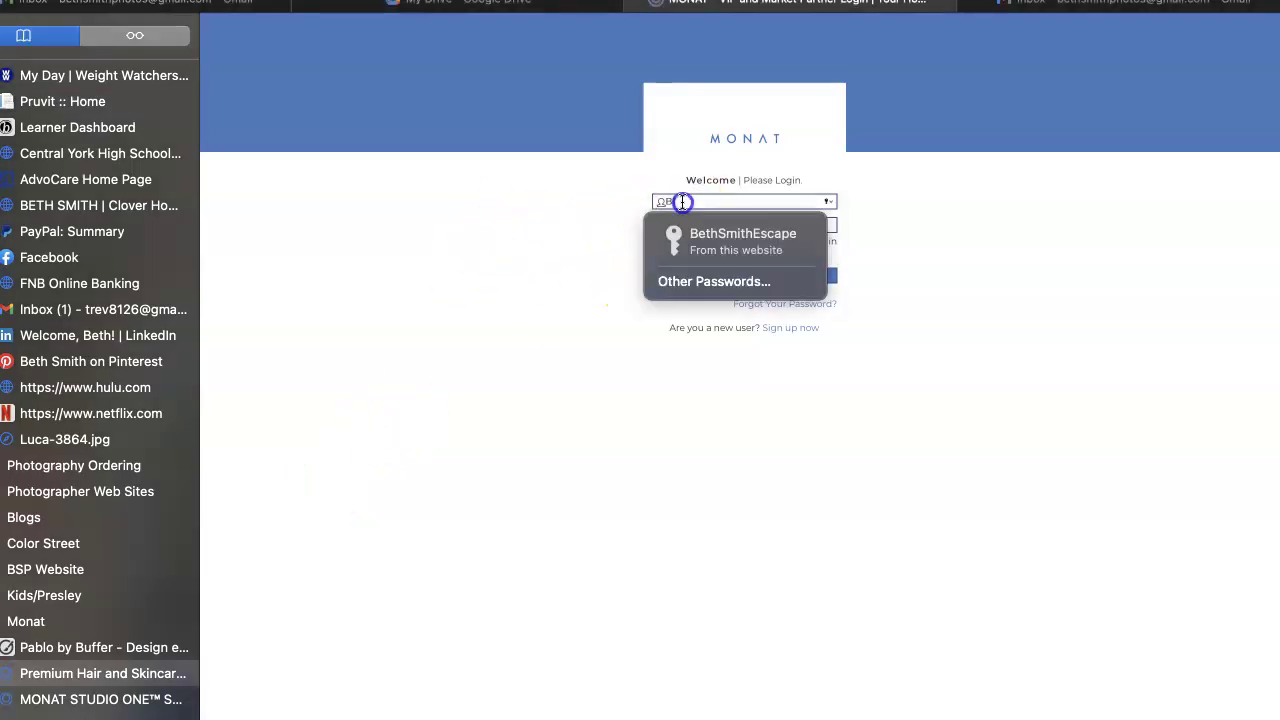
left_click(710, 240)
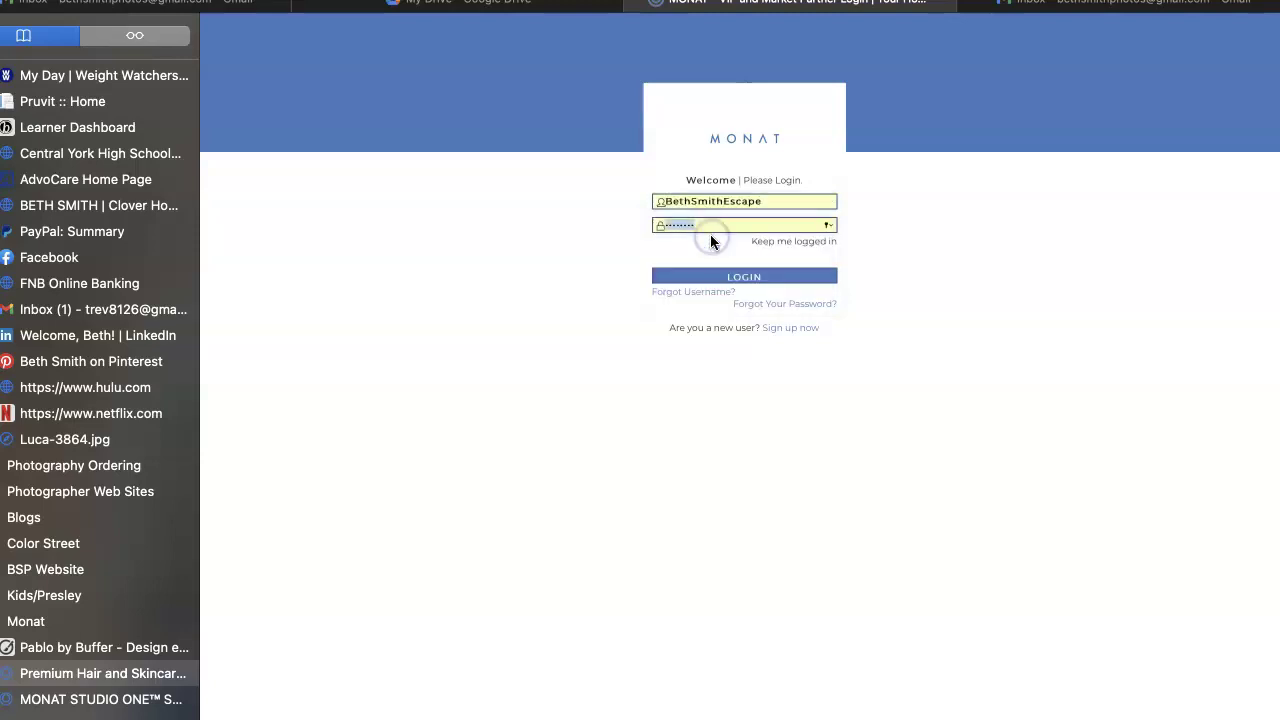
left_click(700, 278)
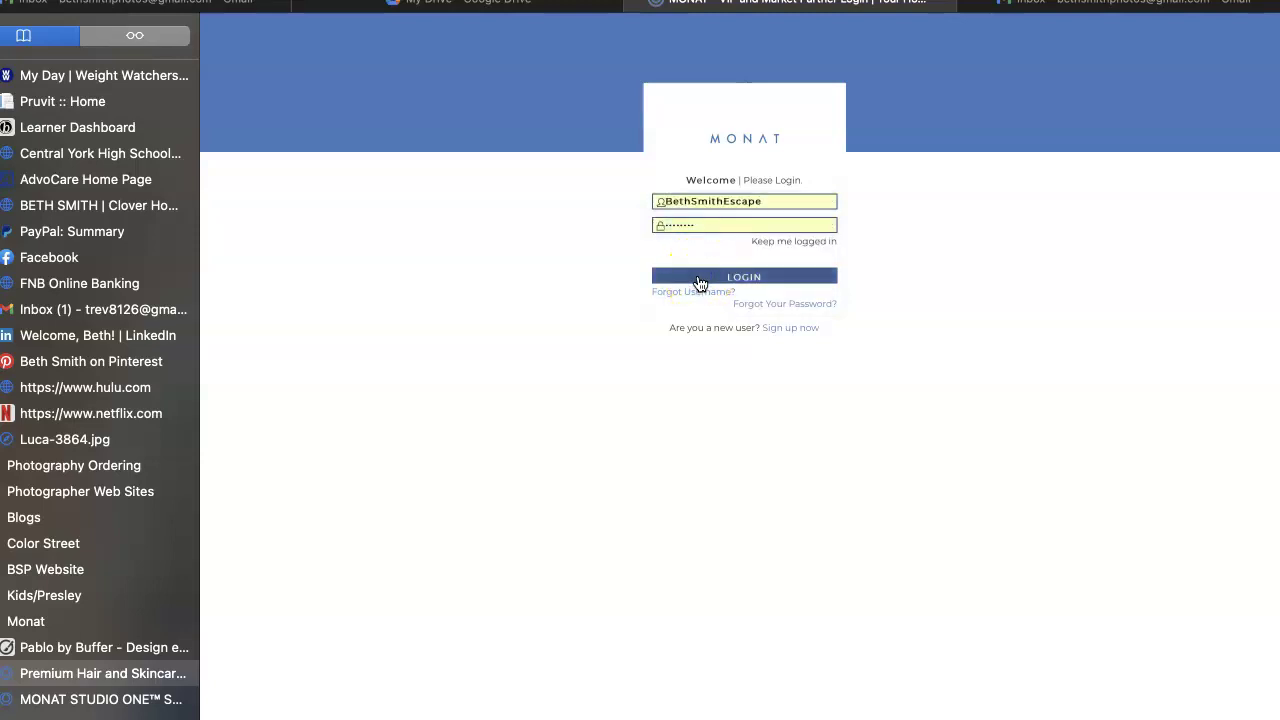
left_click(322, 176)
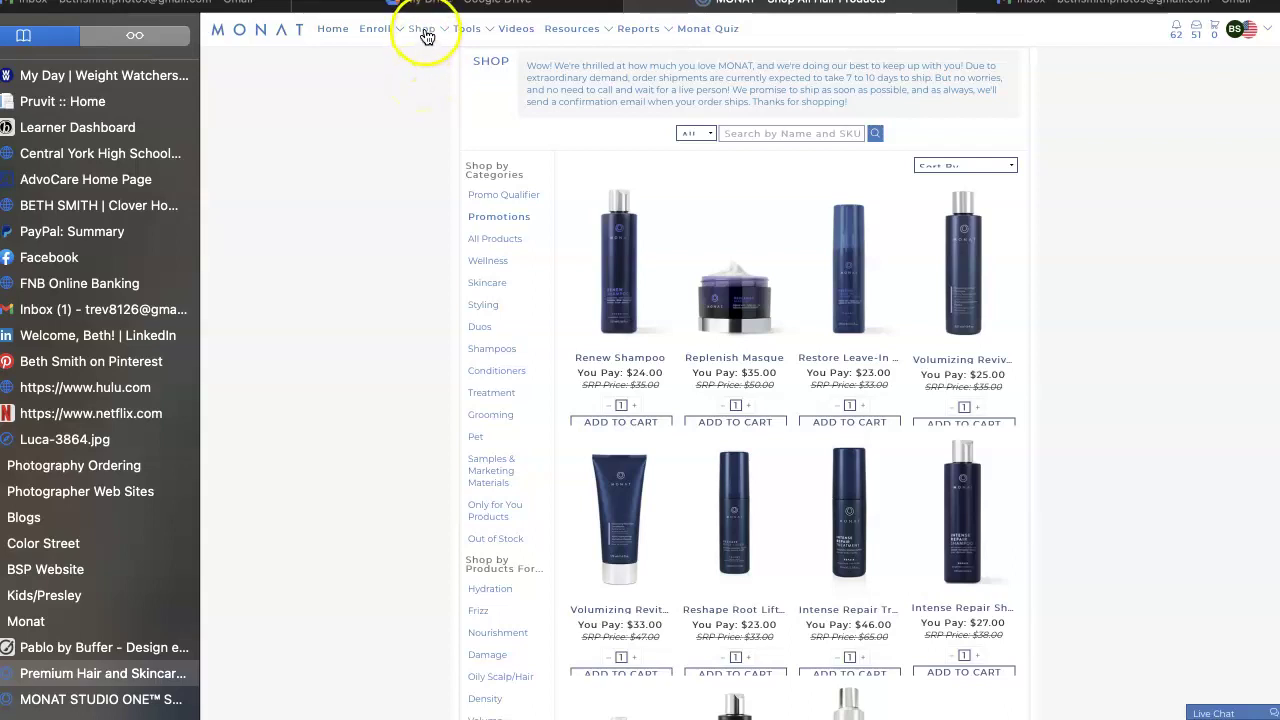
Go to My Flexship from the Shop menu
left_click(425, 33)
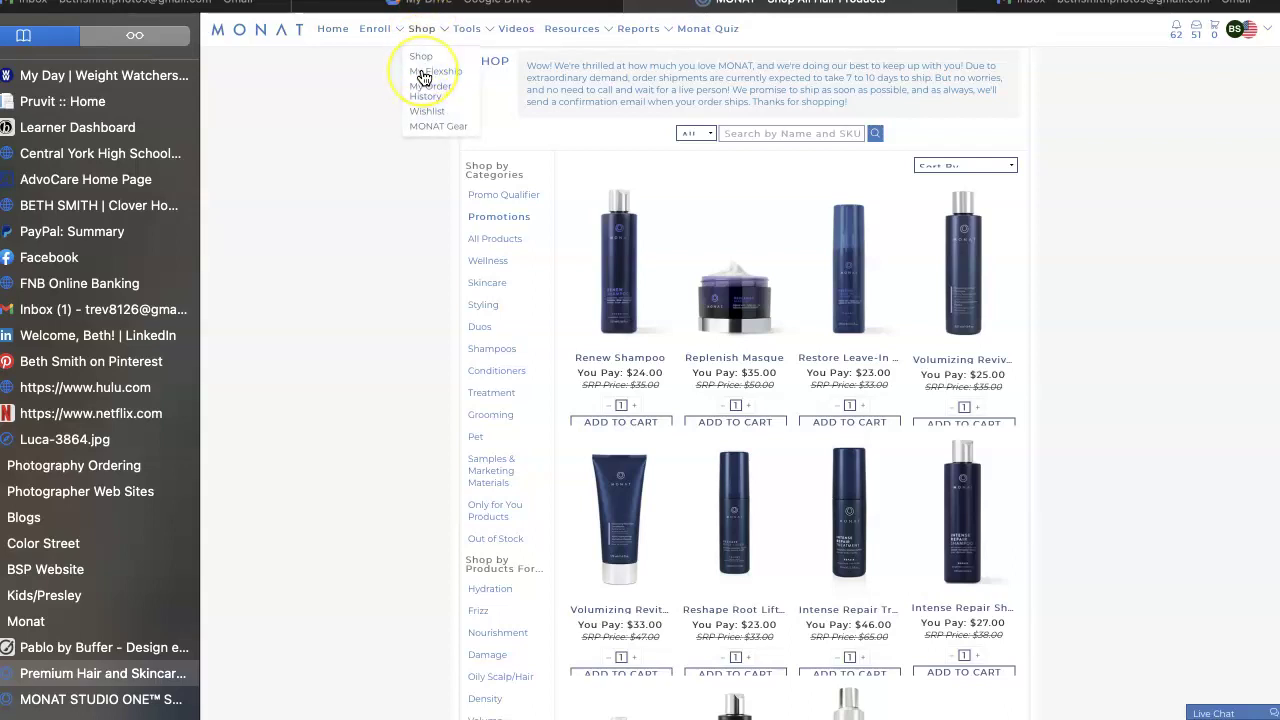
left_click(423, 75)
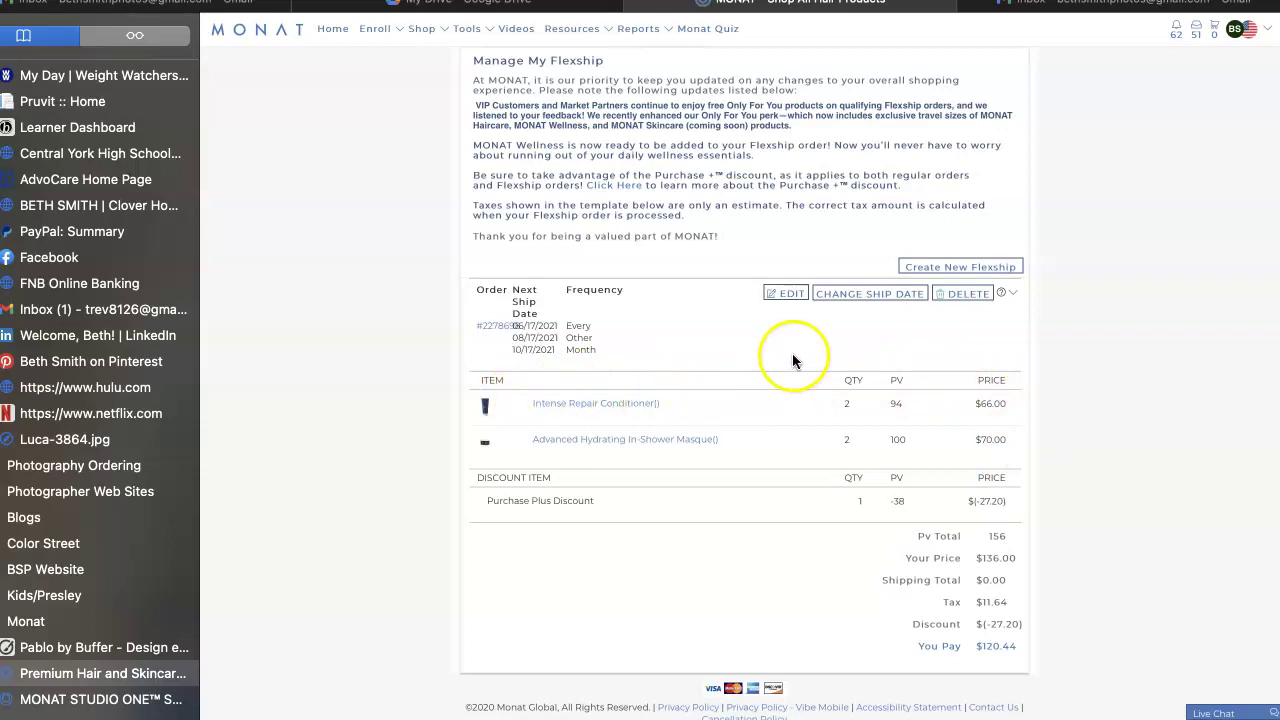
Edit the Flexship and browse the Add Products catalogue, leaving the category filter unchanged
left_click(785, 294)
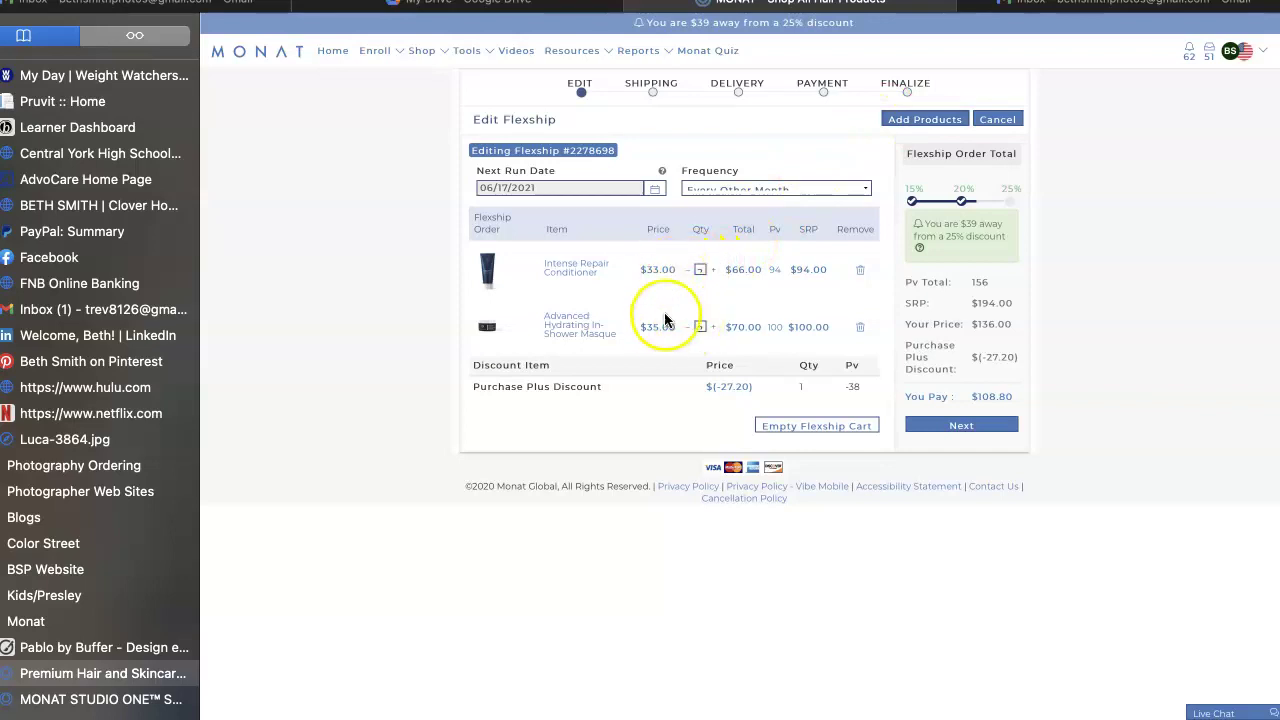
left_click(916, 122)
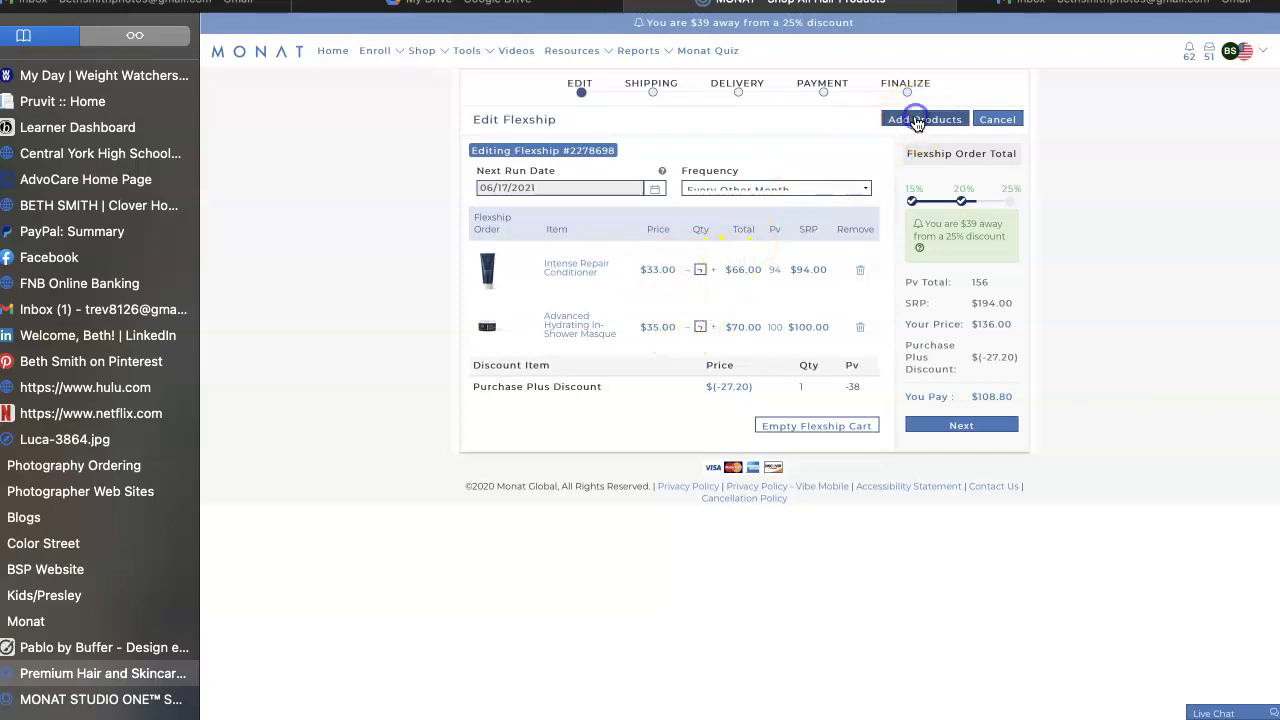
scroll(748, 251, "down", 5)
scroll(700, 300, "down", 1)
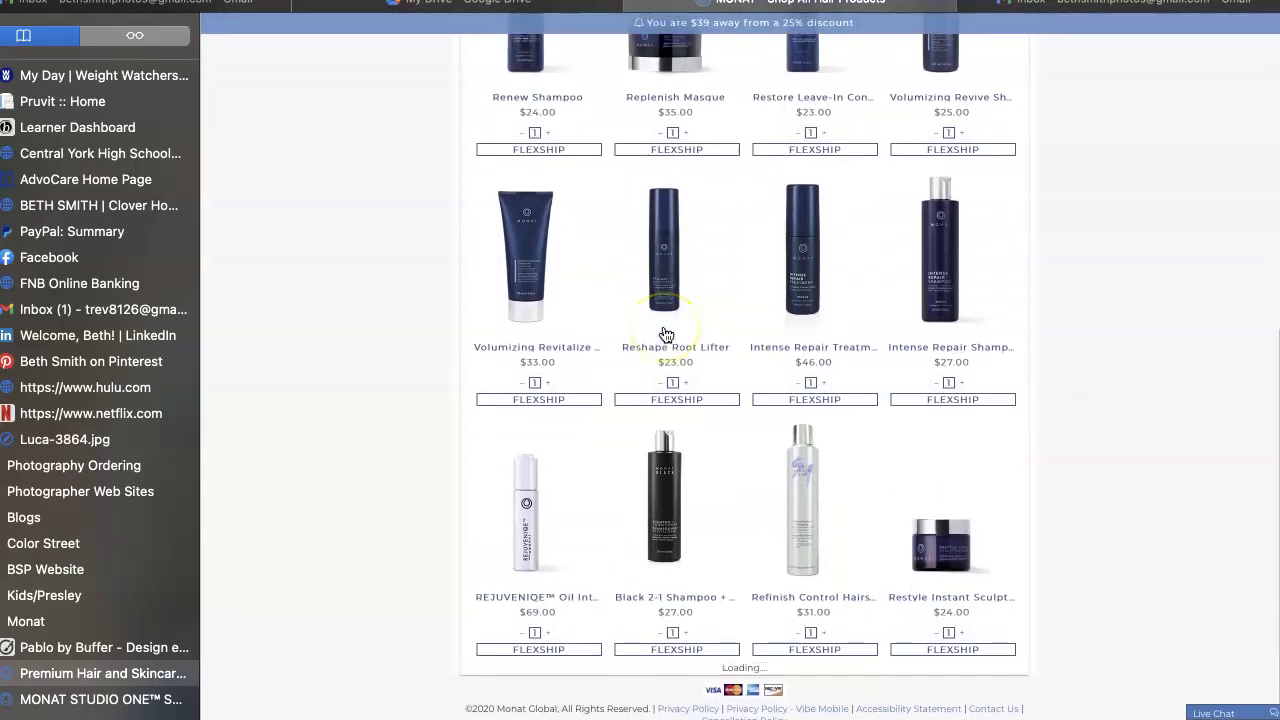
scroll(663, 300, "up", 5)
left_click(653, 186)
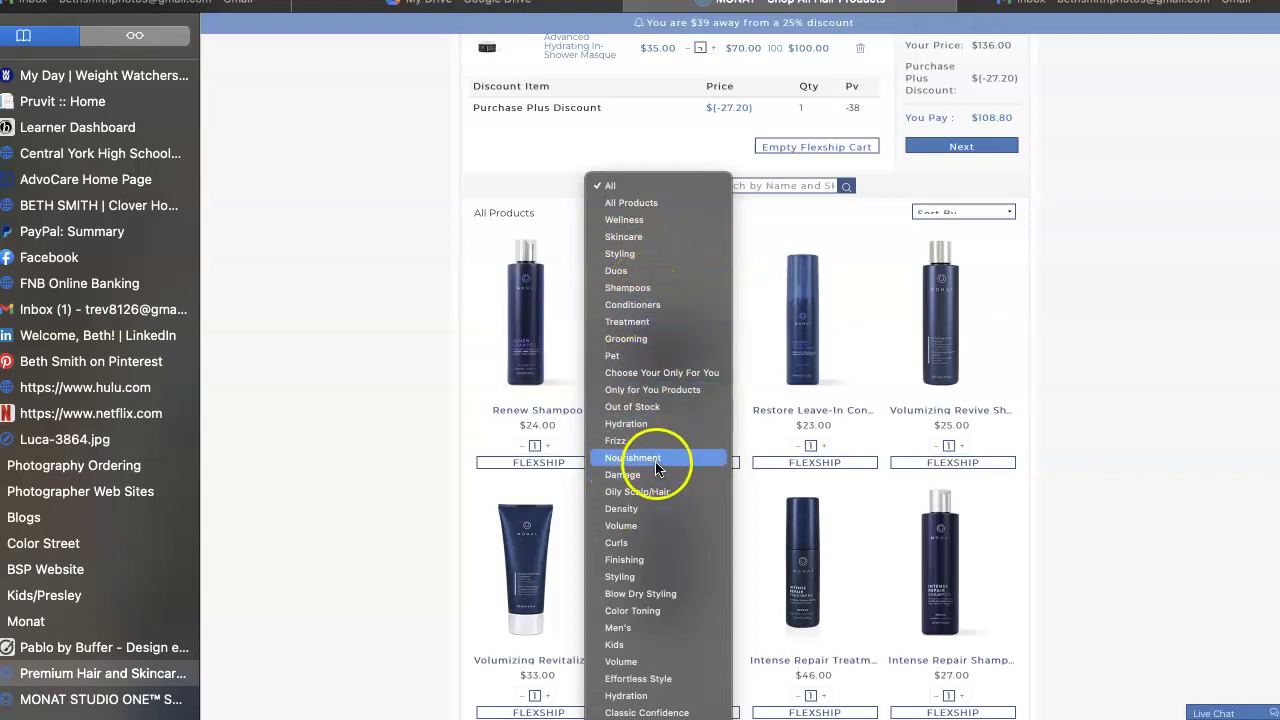
left_click(466, 258)
scroll(462, 228, "up", 2)
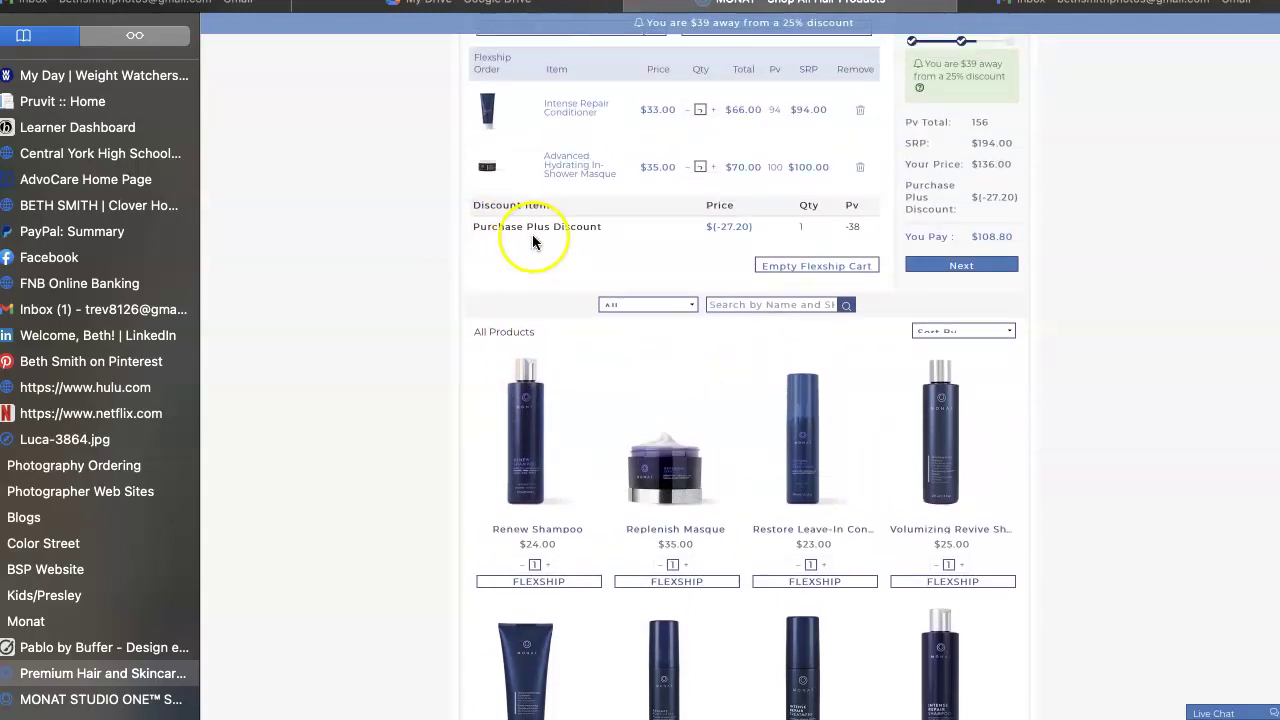
scroll(532, 238, "up", 3)
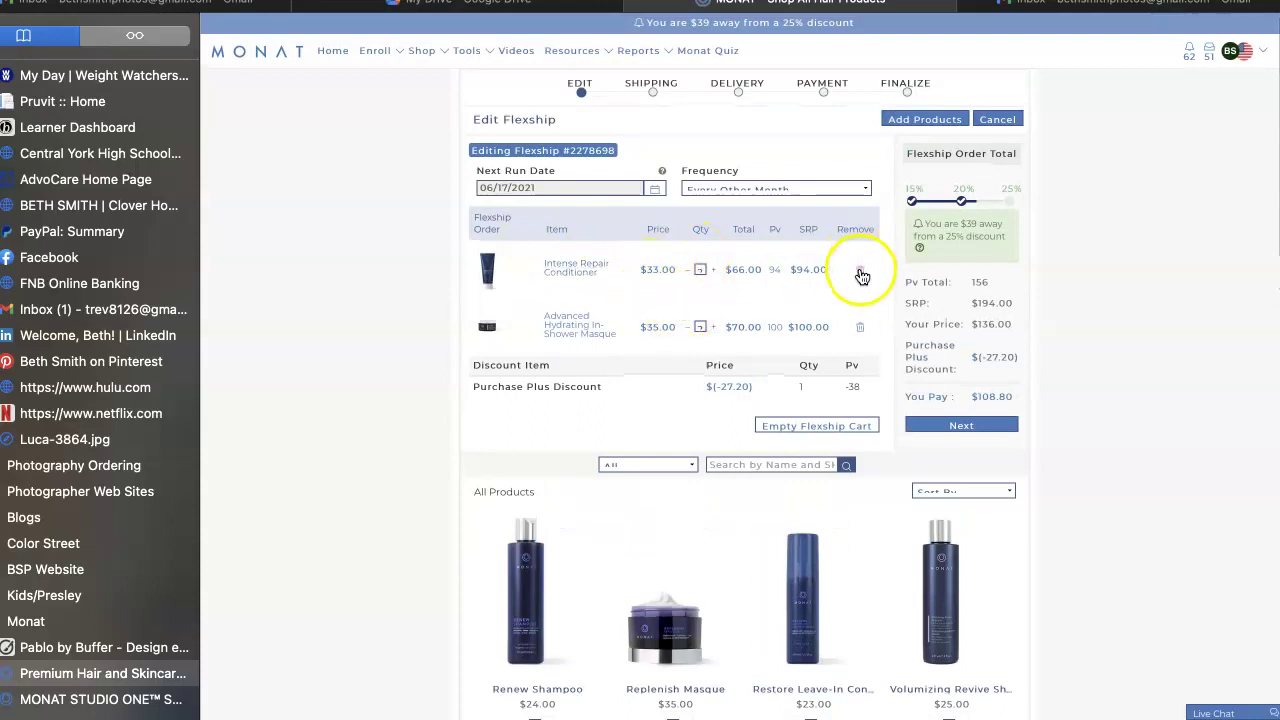
Filter the catalogue to Shampoos and add Renew Shampoo to the Flexship
left_click(632, 464)
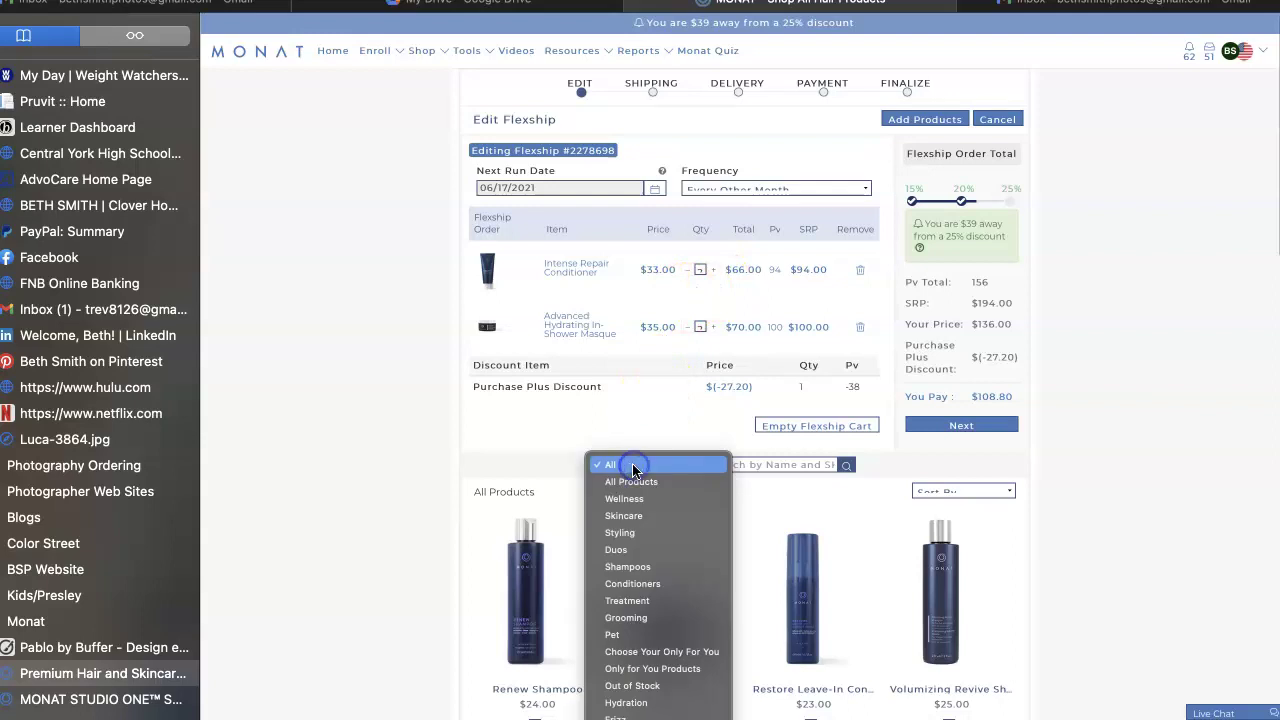
left_click(640, 567)
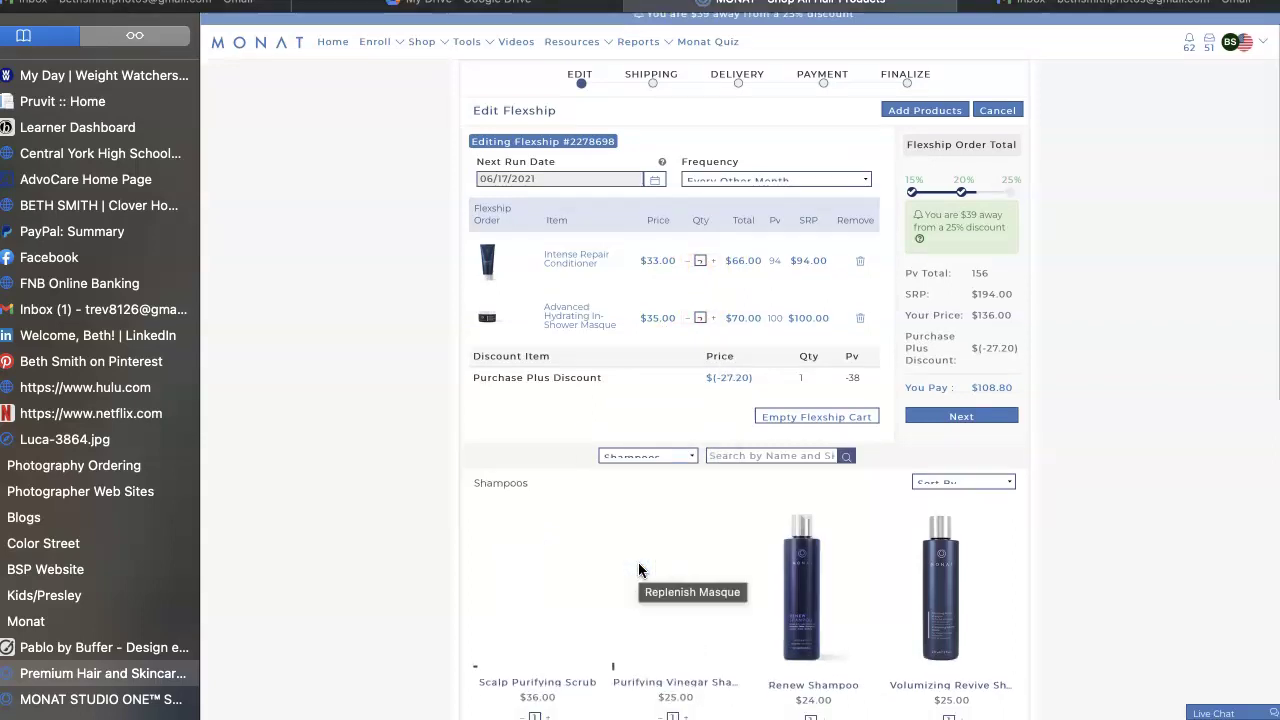
scroll(640, 570, "down", 5)
left_click(793, 428)
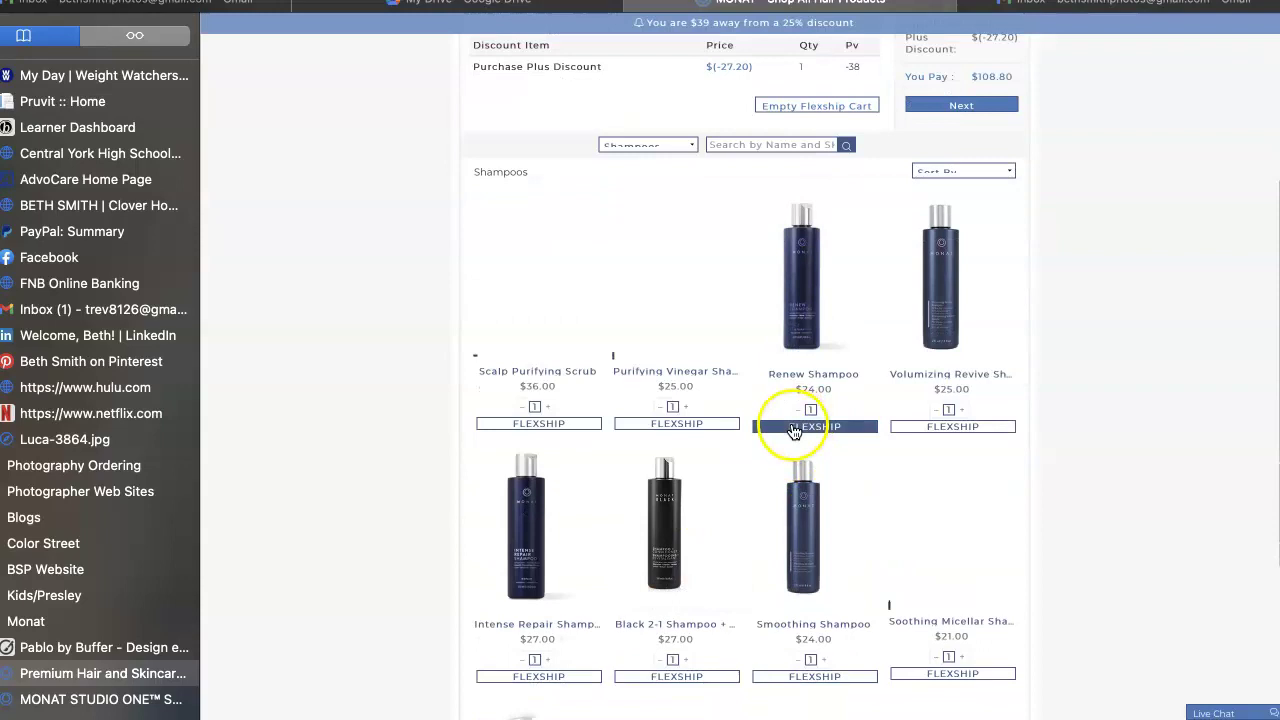
left_click(793, 430)
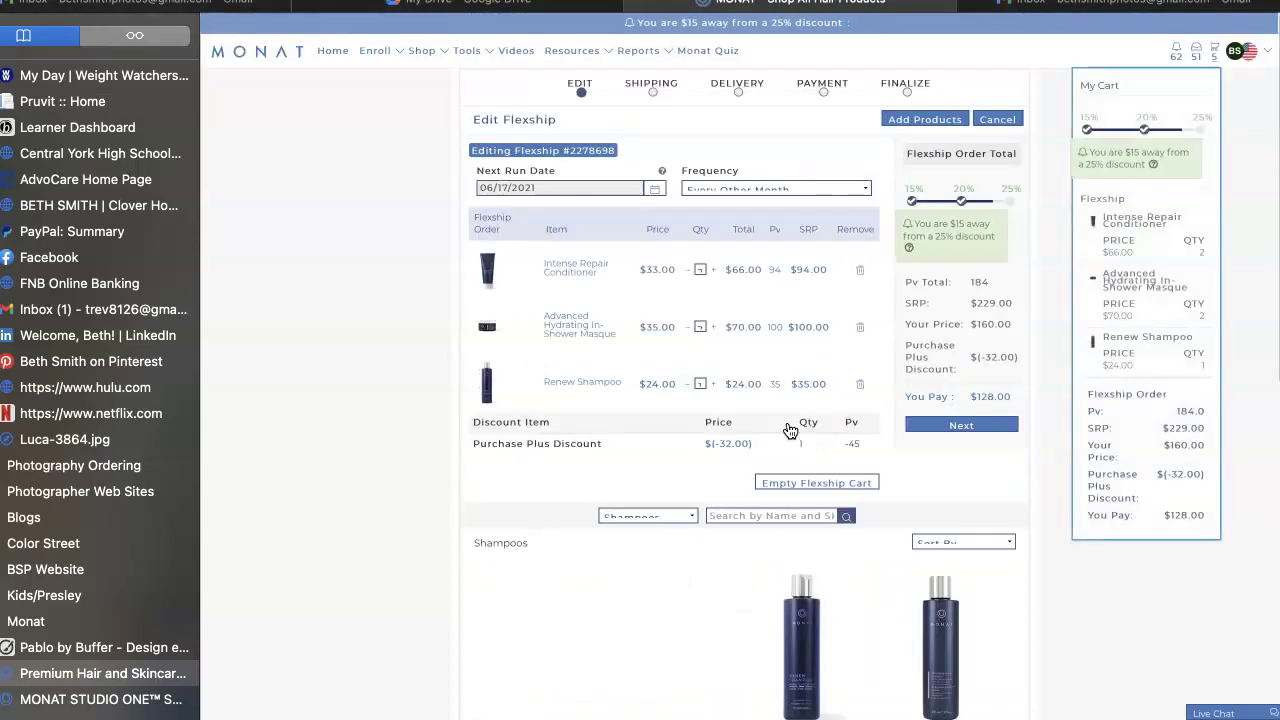
Reduce the conditioner and in-shower masque quantities to one each
left_click(688, 270)
scroll(657, 295, "down", 2)
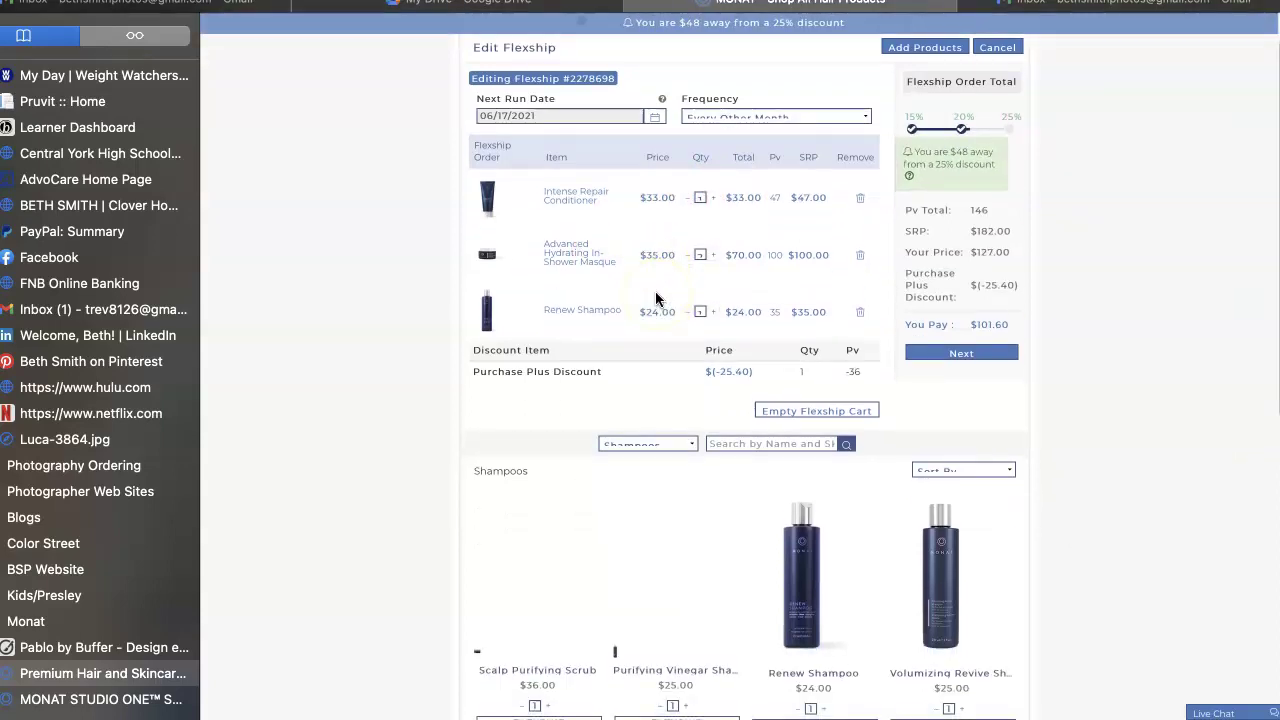
scroll(655, 298, "down", 1)
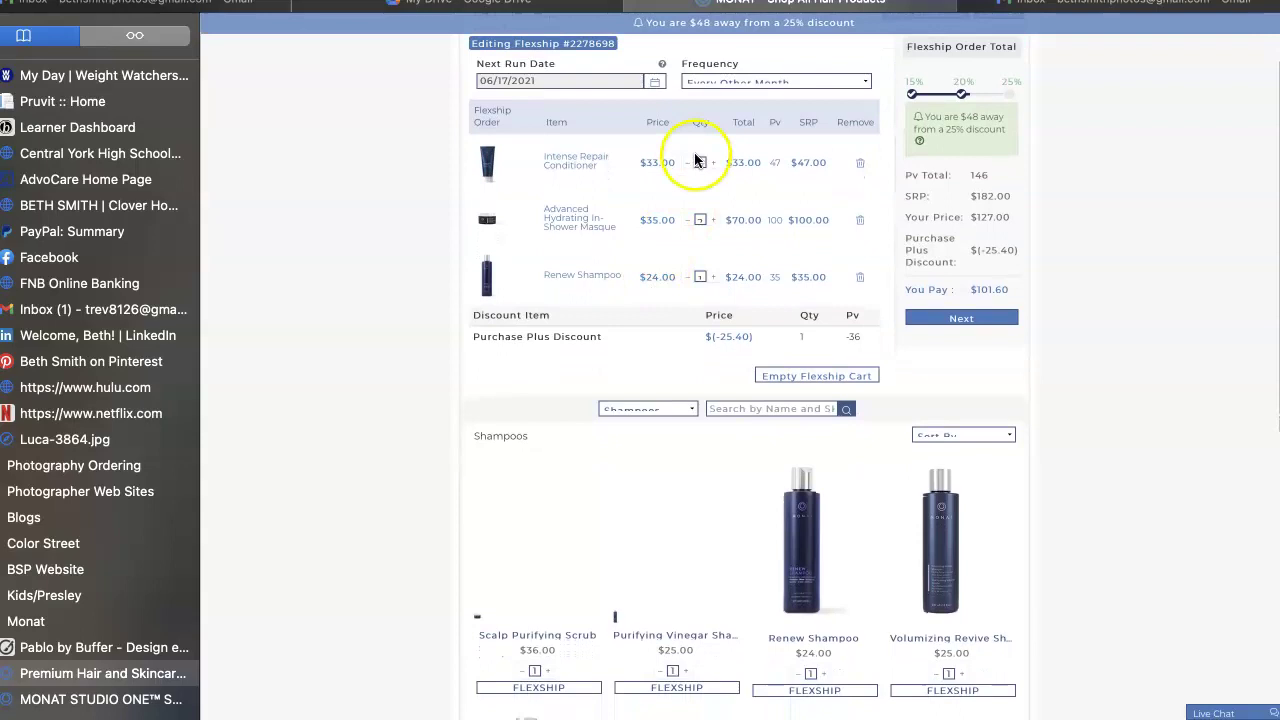
left_click(687, 222)
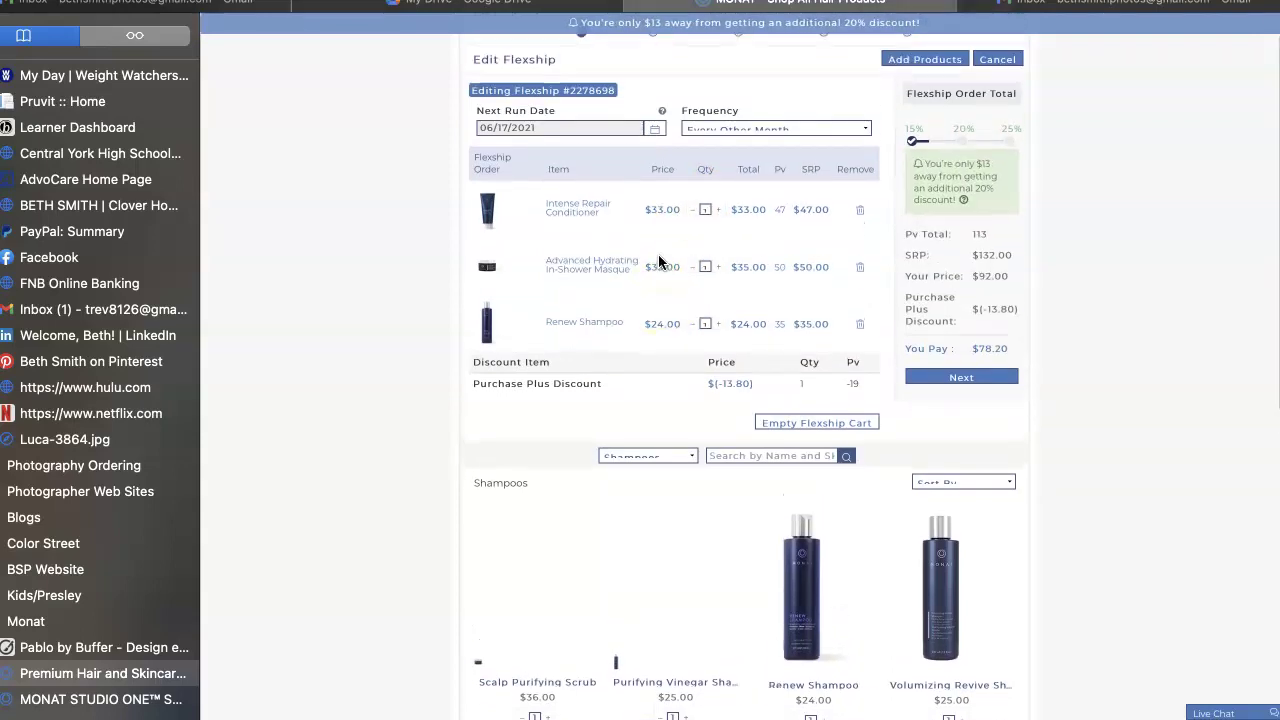
Filter the product catalogue to Styling products
left_click(636, 456)
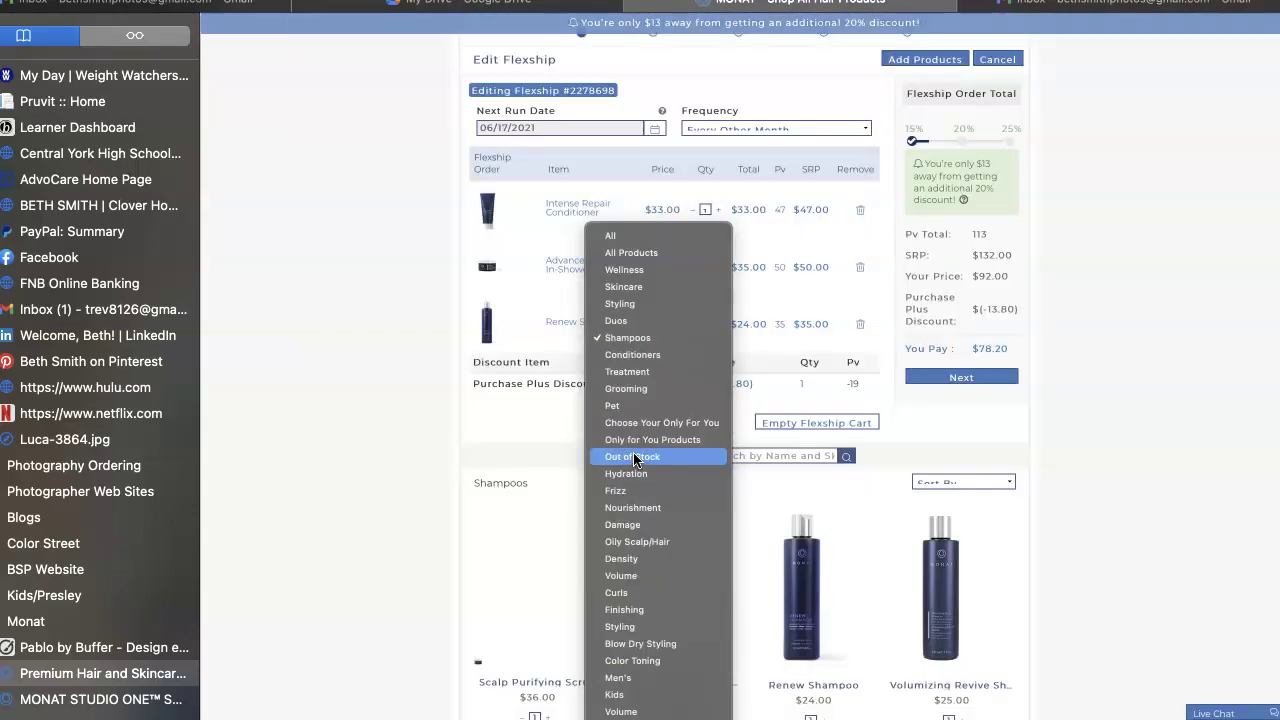
scroll(638, 420, "down", 5)
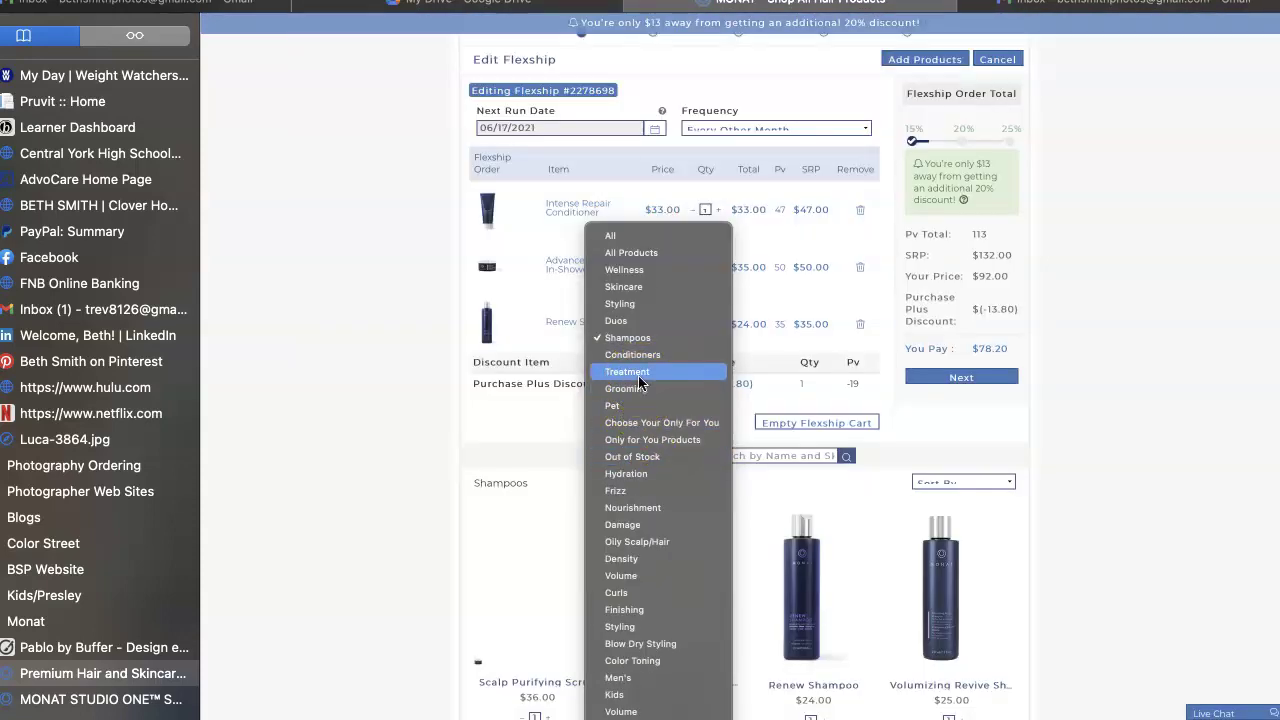
left_click(640, 303)
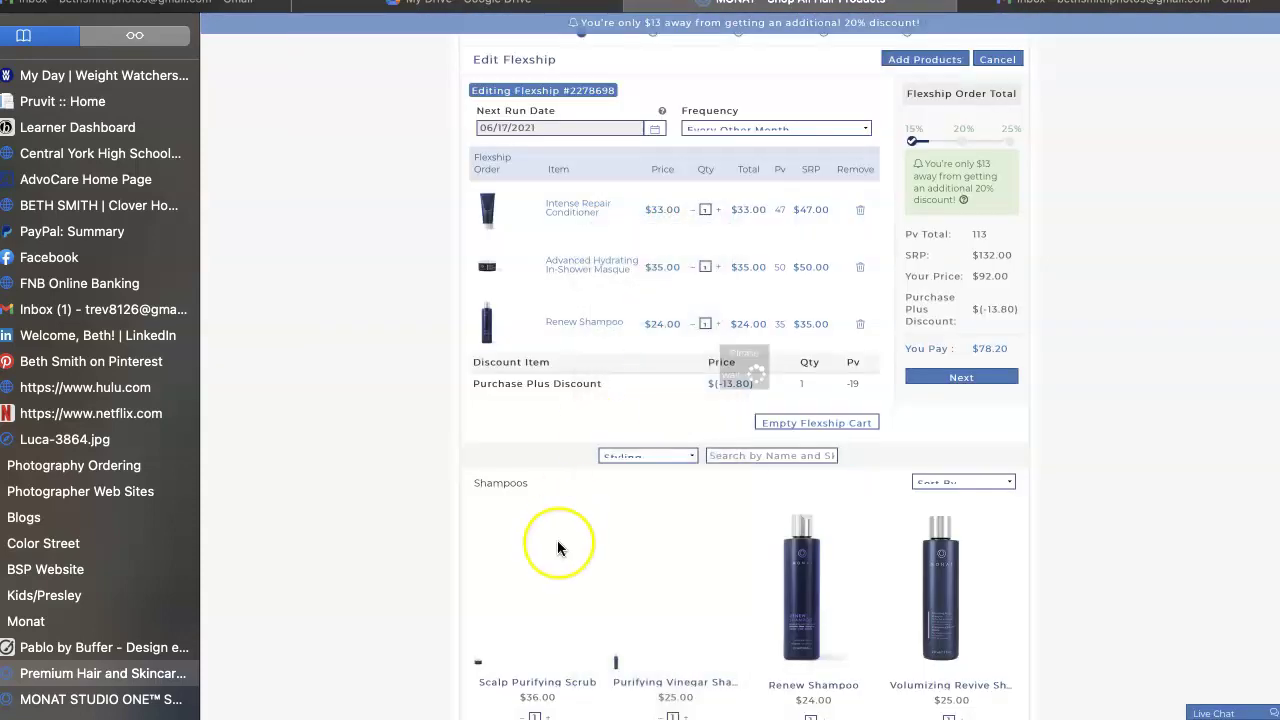
Browse the Styling products, view Curl Defining Cream, and return to Manage My Flexship
scroll(557, 547, "down", 2)
scroll(557, 547, "down", 3)
scroll(557, 547, "down", 4)
scroll(557, 547, "down", 2)
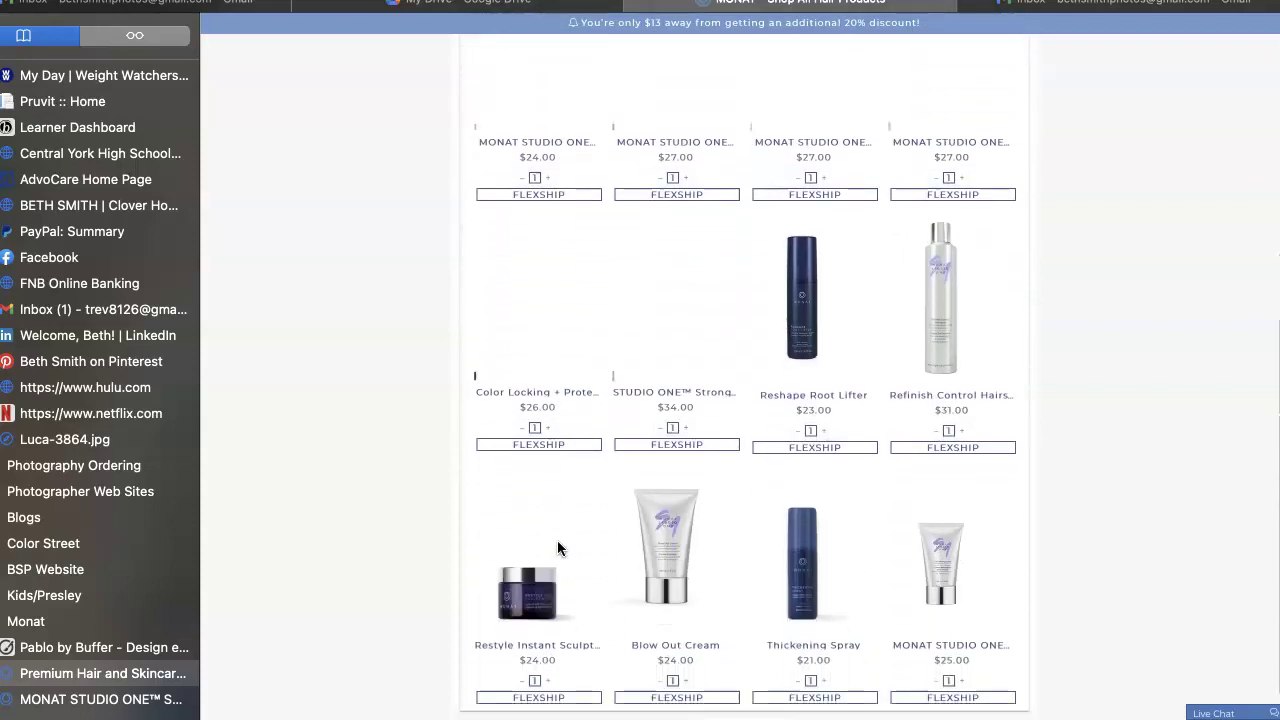
scroll(557, 547, "down", 1)
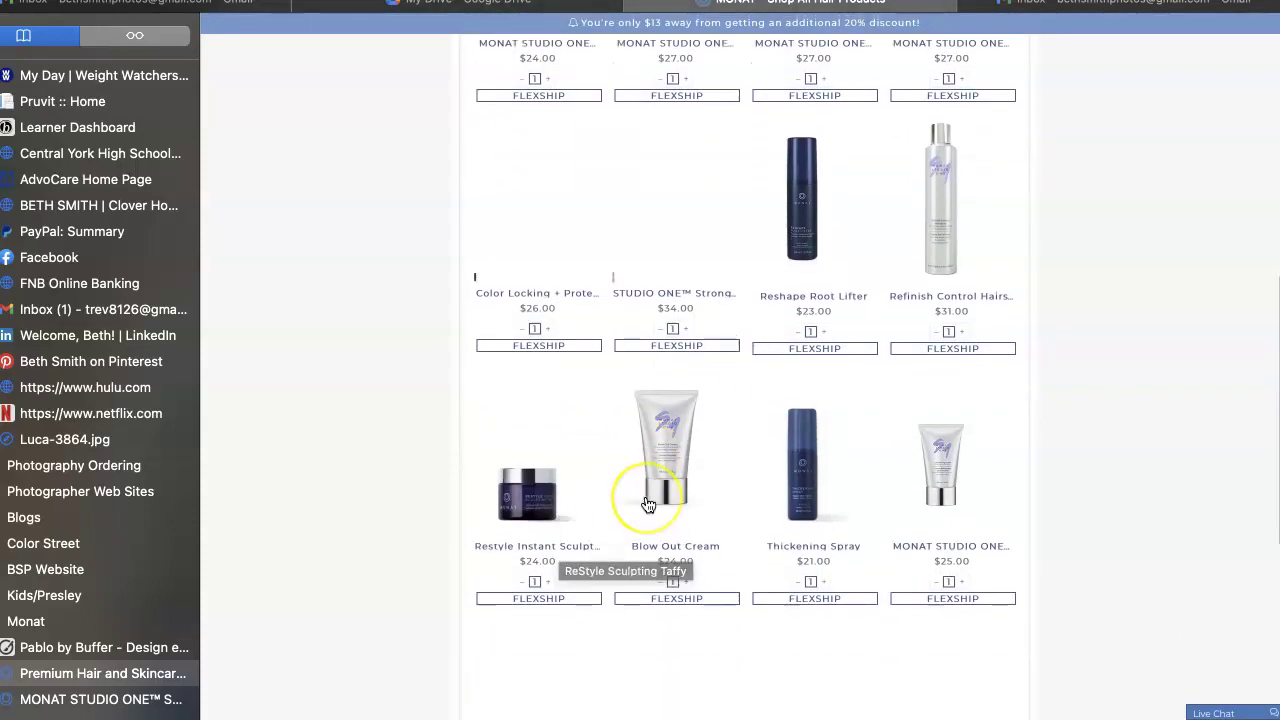
scroll(648, 503, "down", 4)
scroll(648, 503, "down", 1)
scroll(648, 503, "up", 1)
scroll(648, 503, "up", 1)
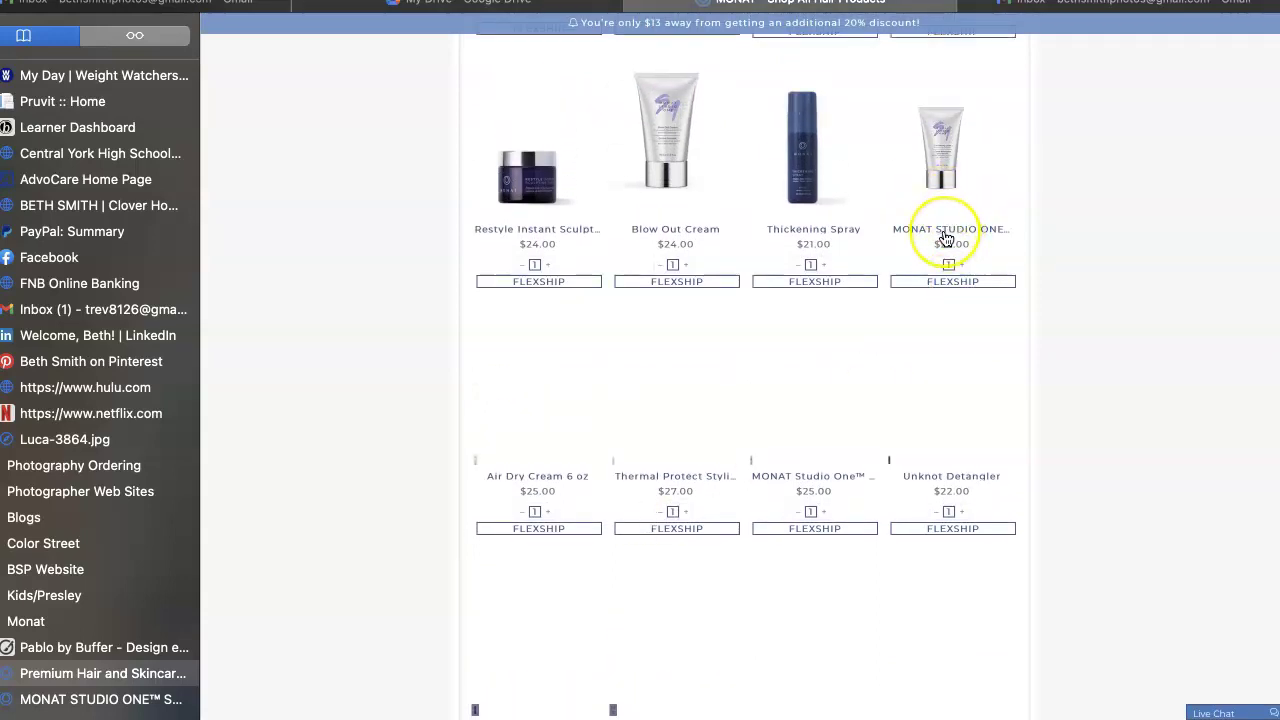
scroll(930, 220, "up", 1)
scroll(800, 250, "up", 4)
scroll(597, 280, "up", 1)
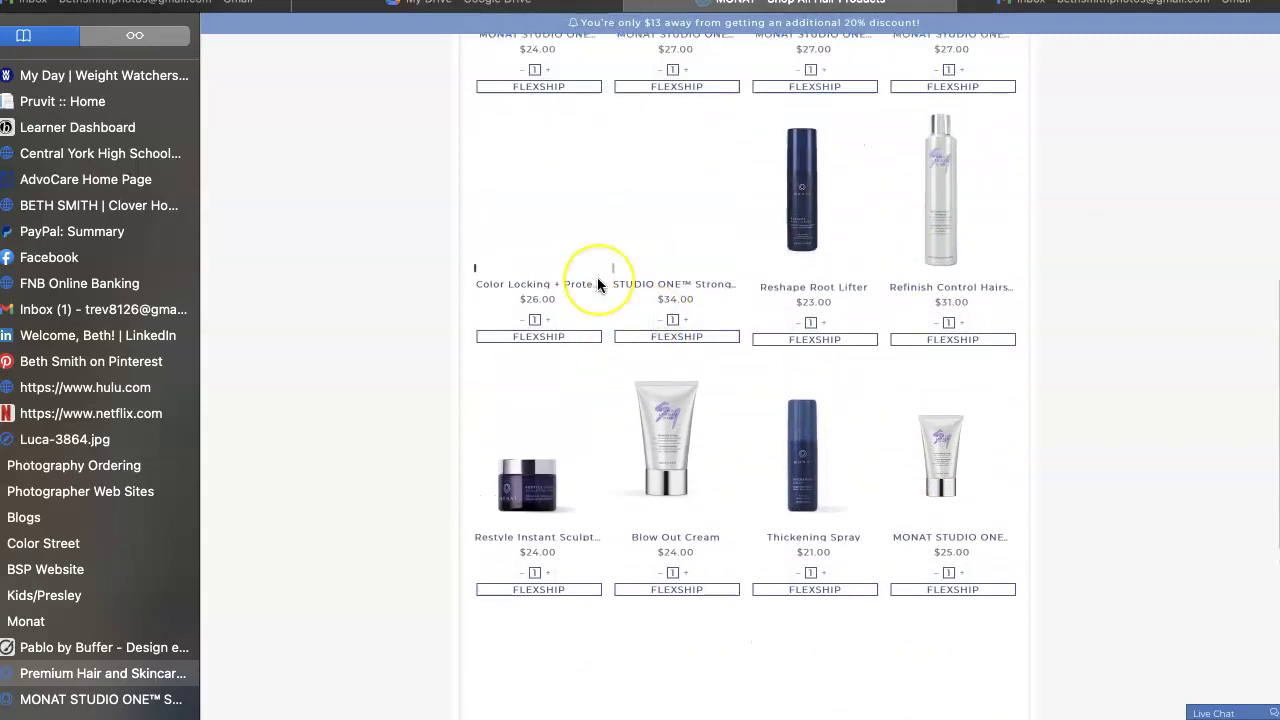
scroll(597, 280, "up", 5)
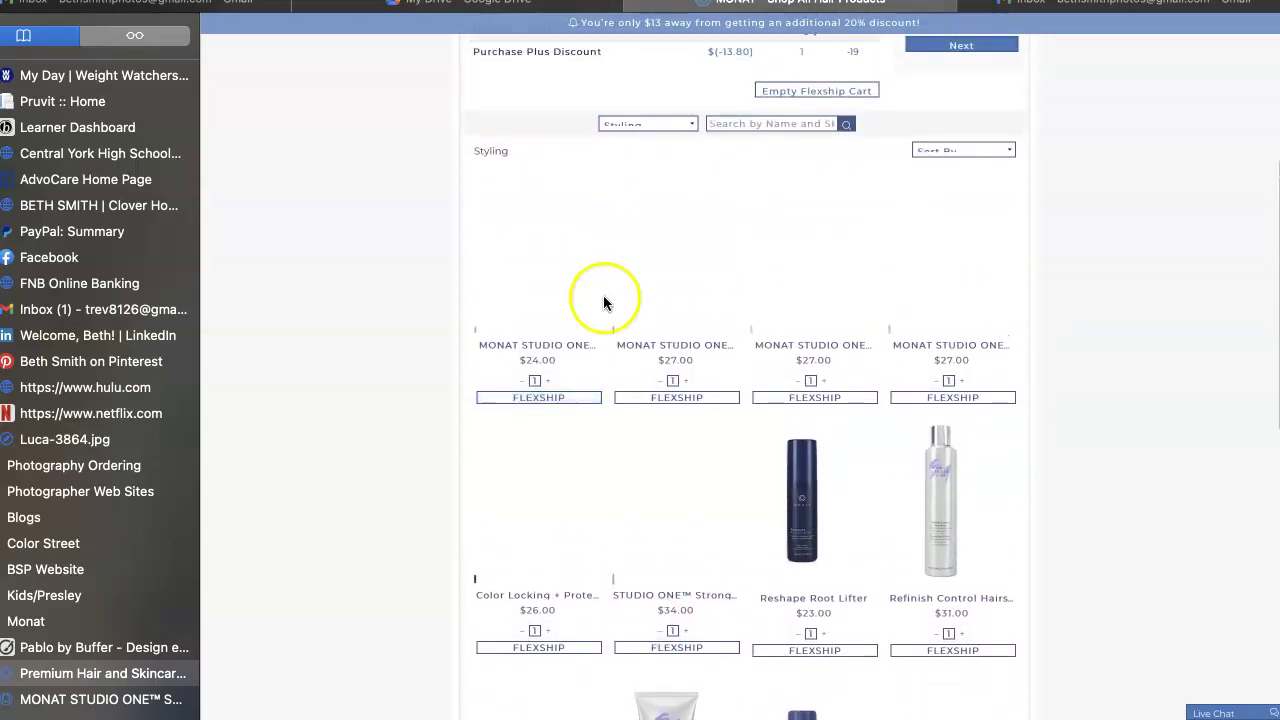
scroll(740, 400, "down", 3)
scroll(965, 615, "down", 3)
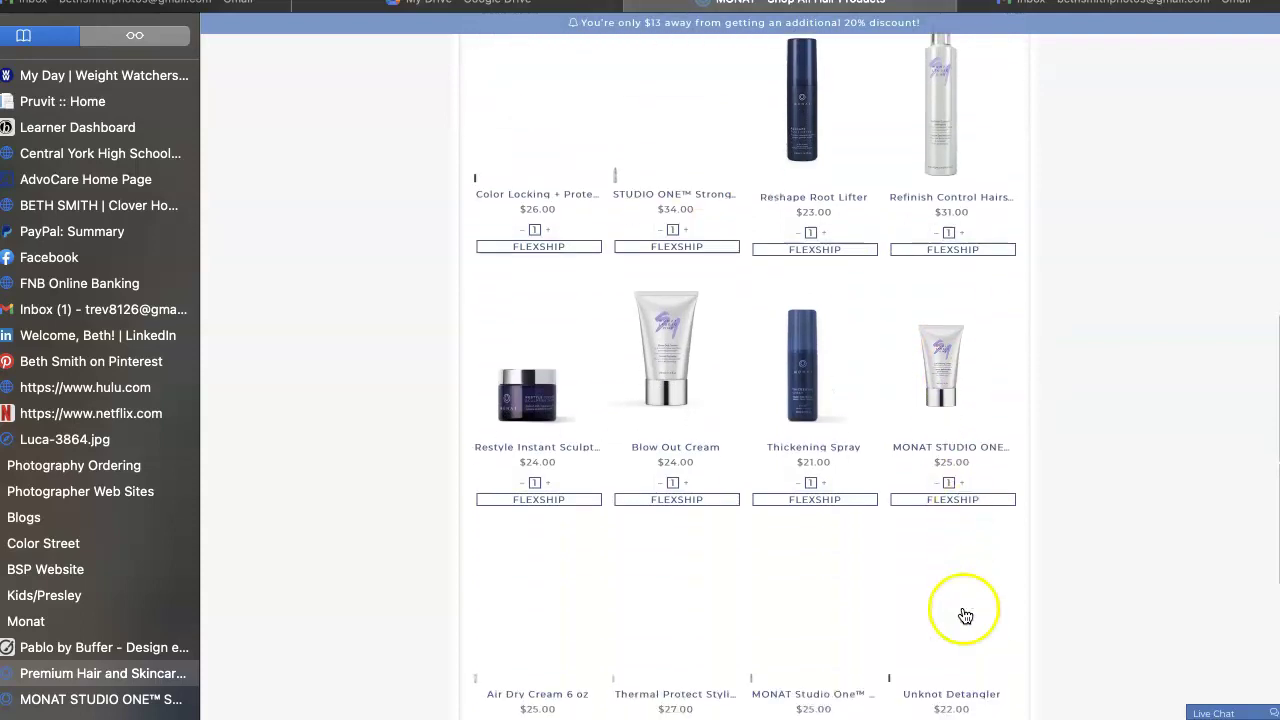
left_click(948, 447)
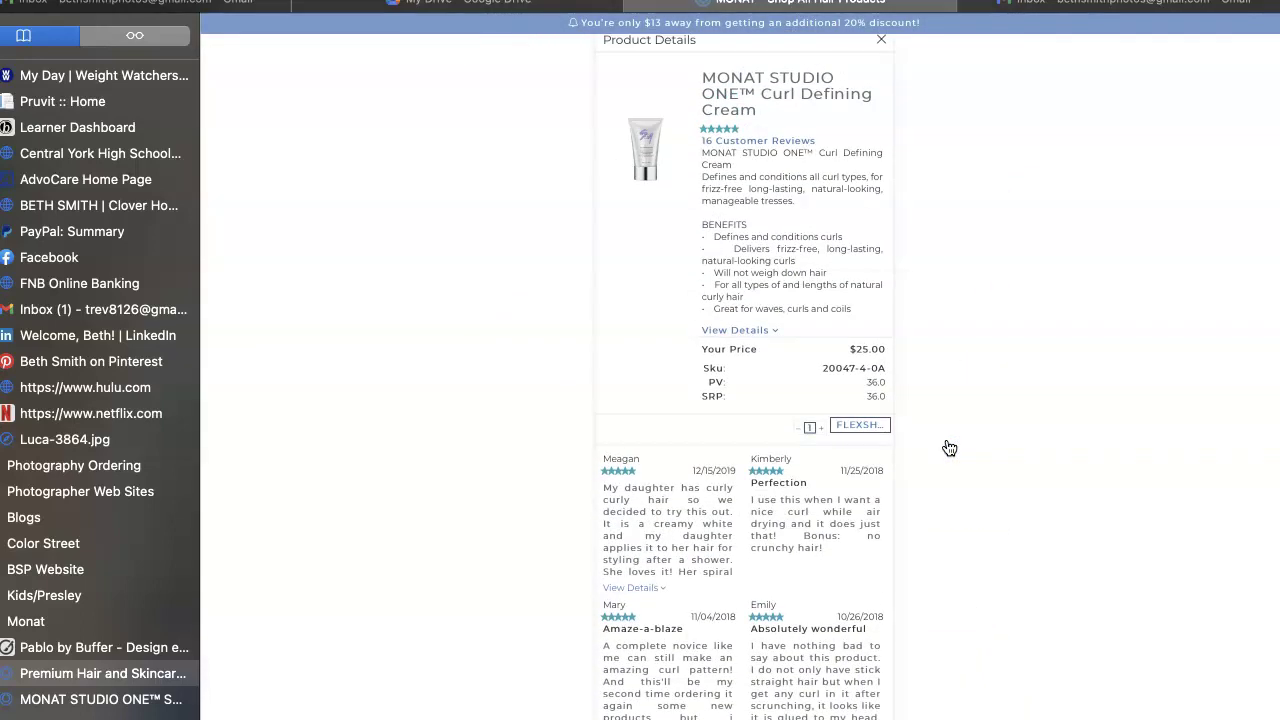
left_click(859, 424)
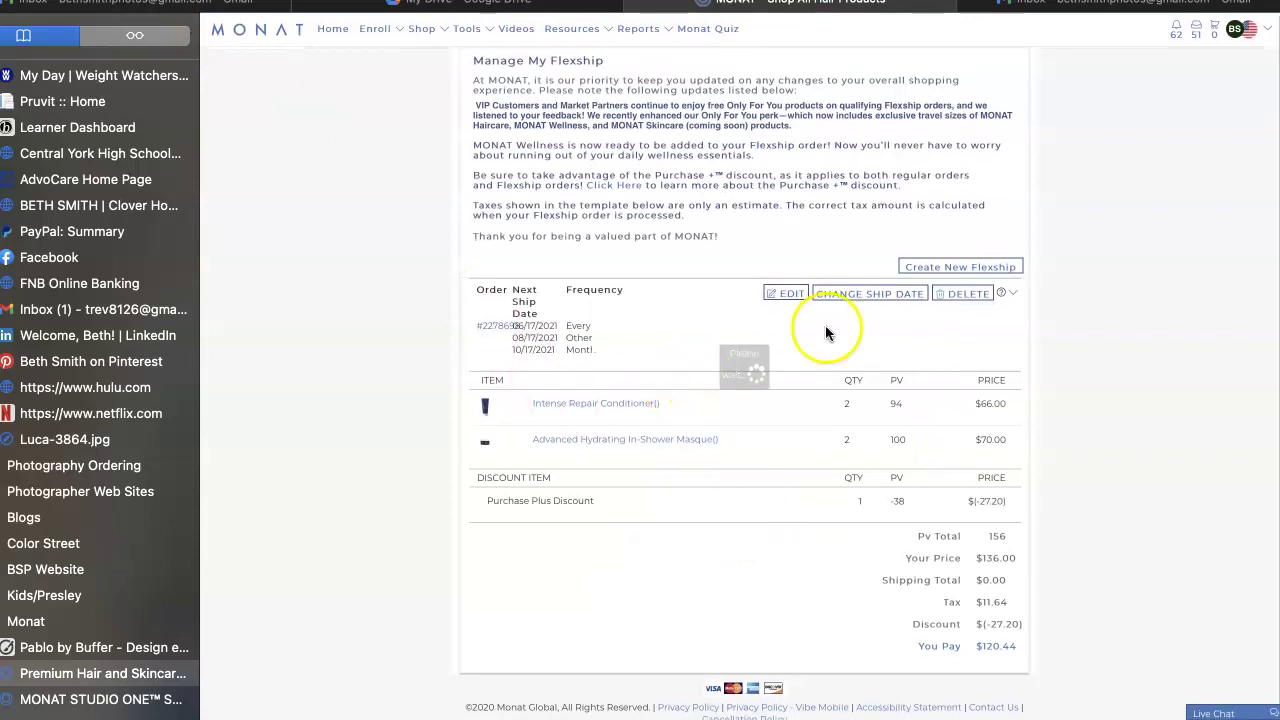
Edit the Flexship again and show the Add Products catalogue
left_click(788, 296)
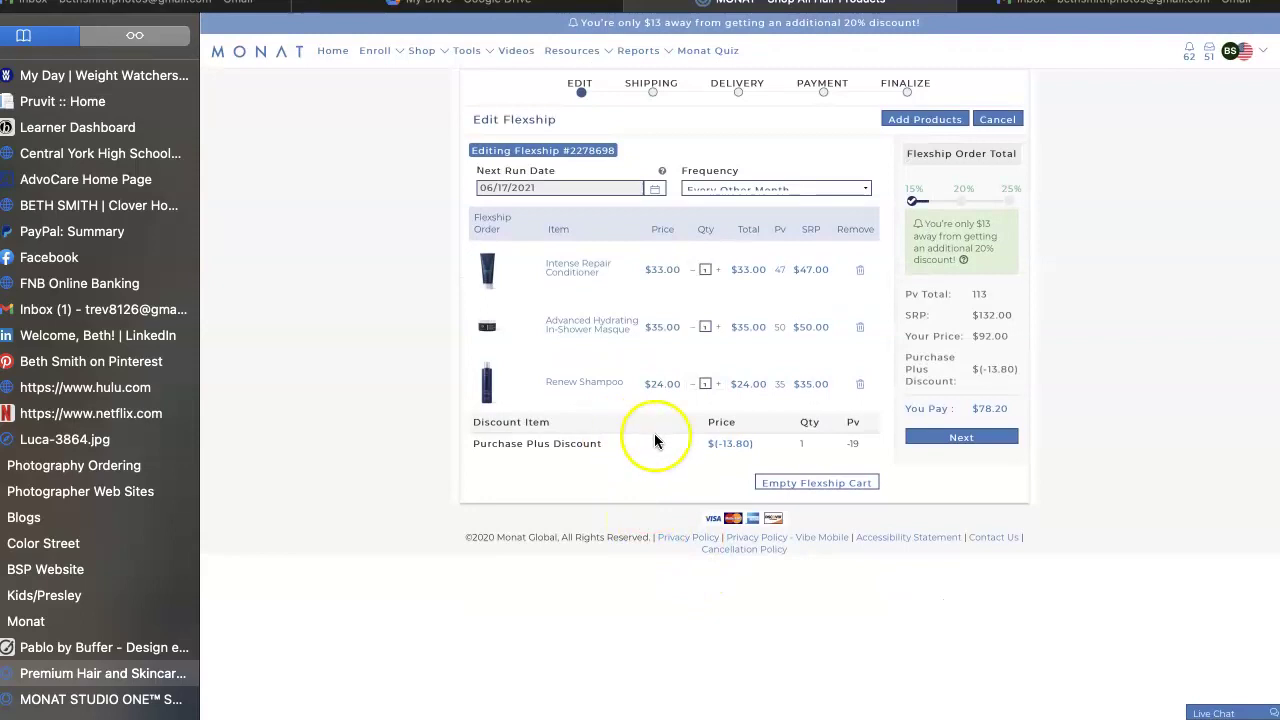
left_click(893, 120)
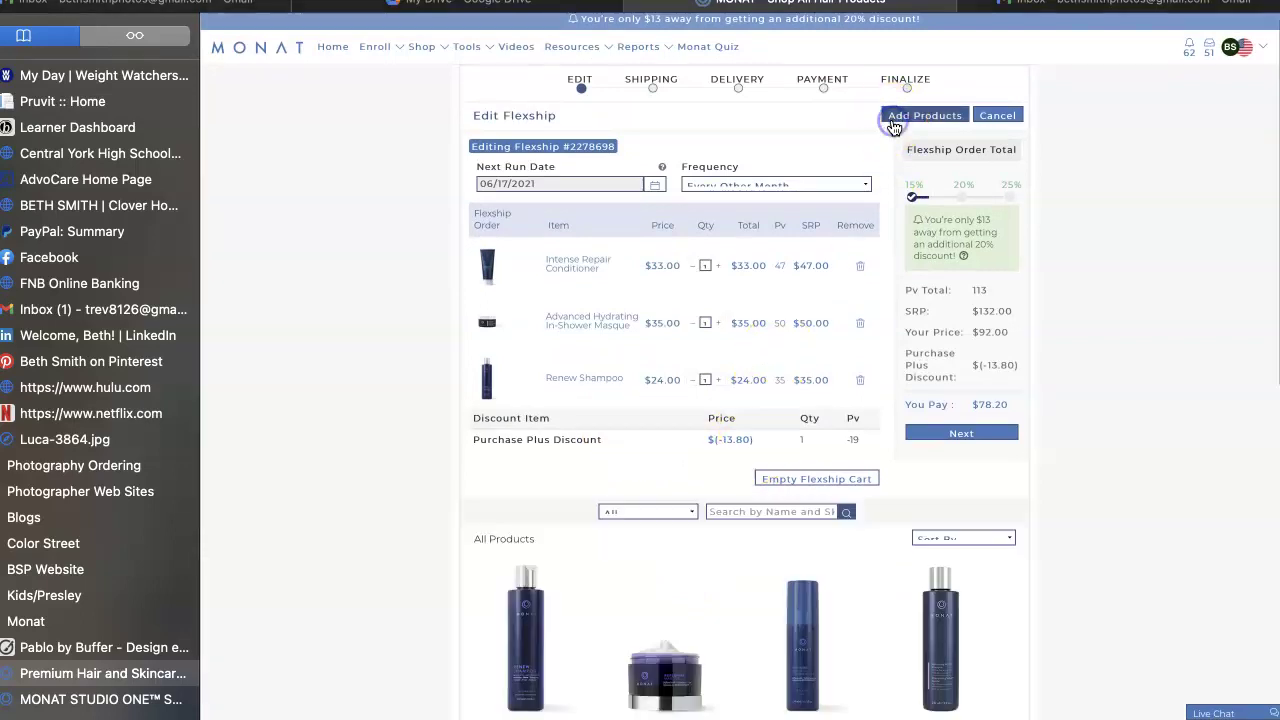
scroll(894, 128, "down", 3)
scroll(724, 408, "down", 5)
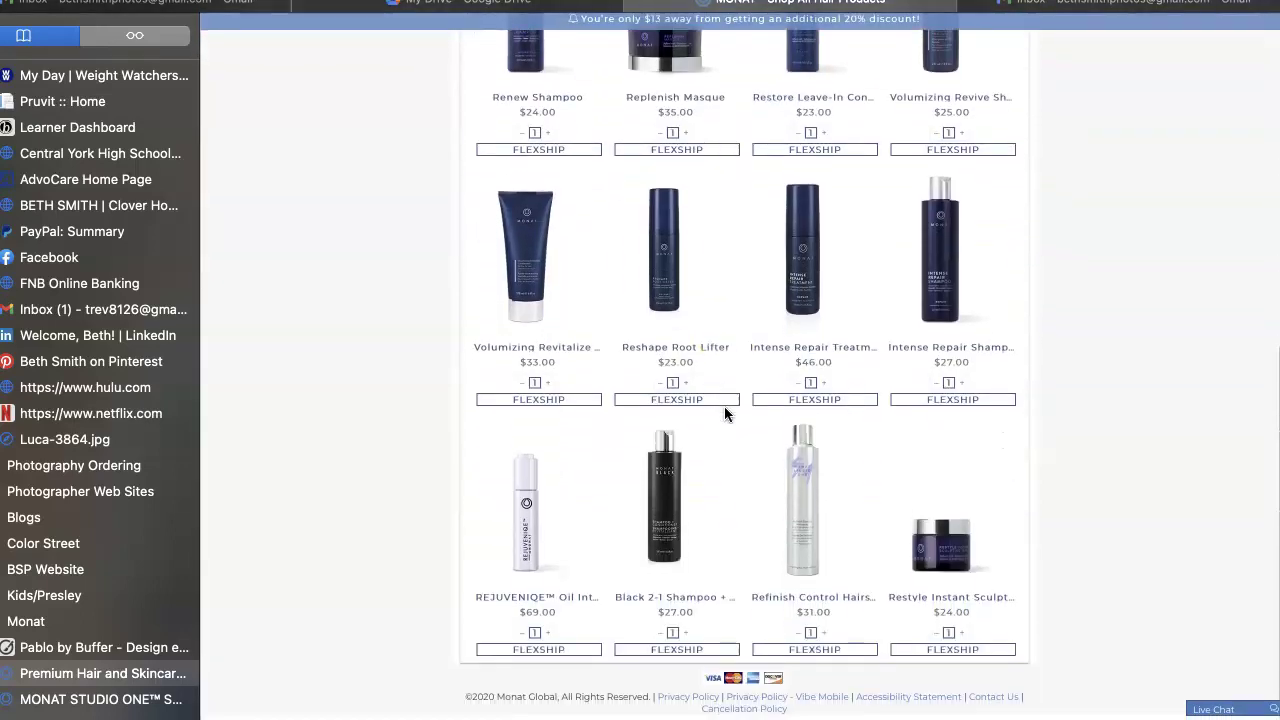
scroll(724, 406, "up", 5)
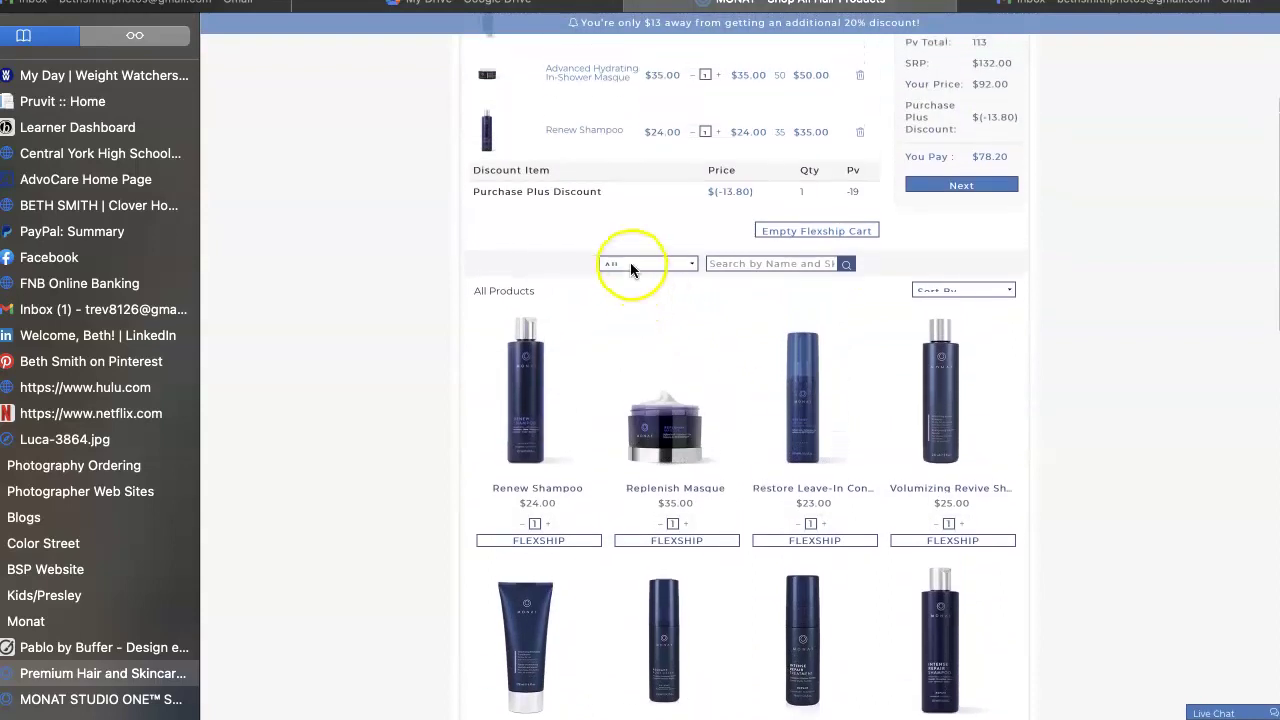
Filter to Styling, search 'Blow out cream', add Blow Out Cream, and continue to shipping
left_click(630, 263)
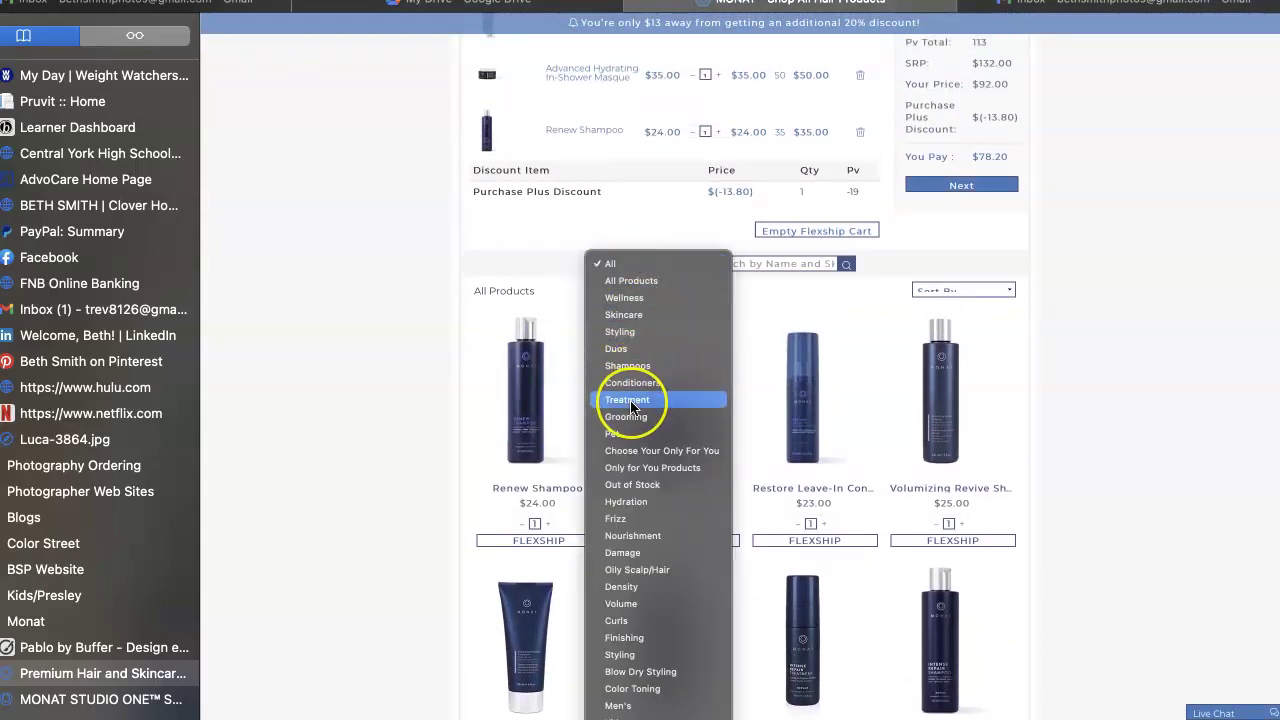
left_click(618, 331)
left_click(739, 264)
type("Blowout cream")
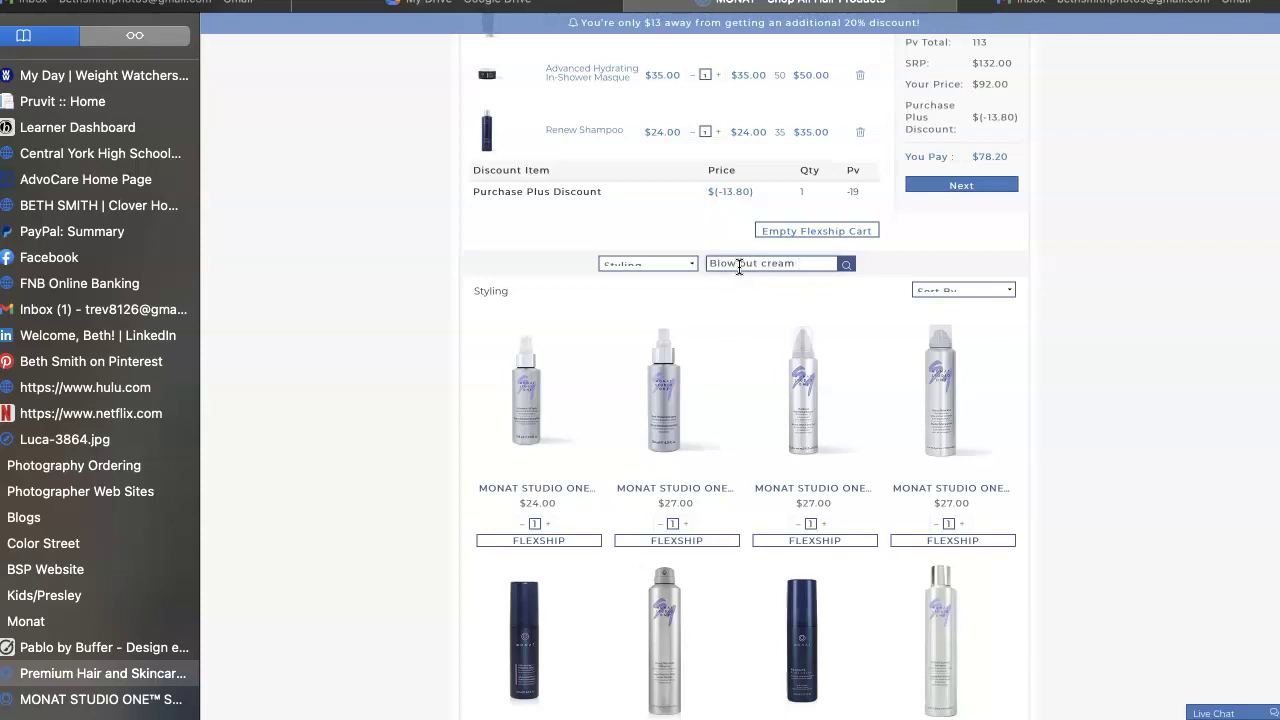
key("Return")
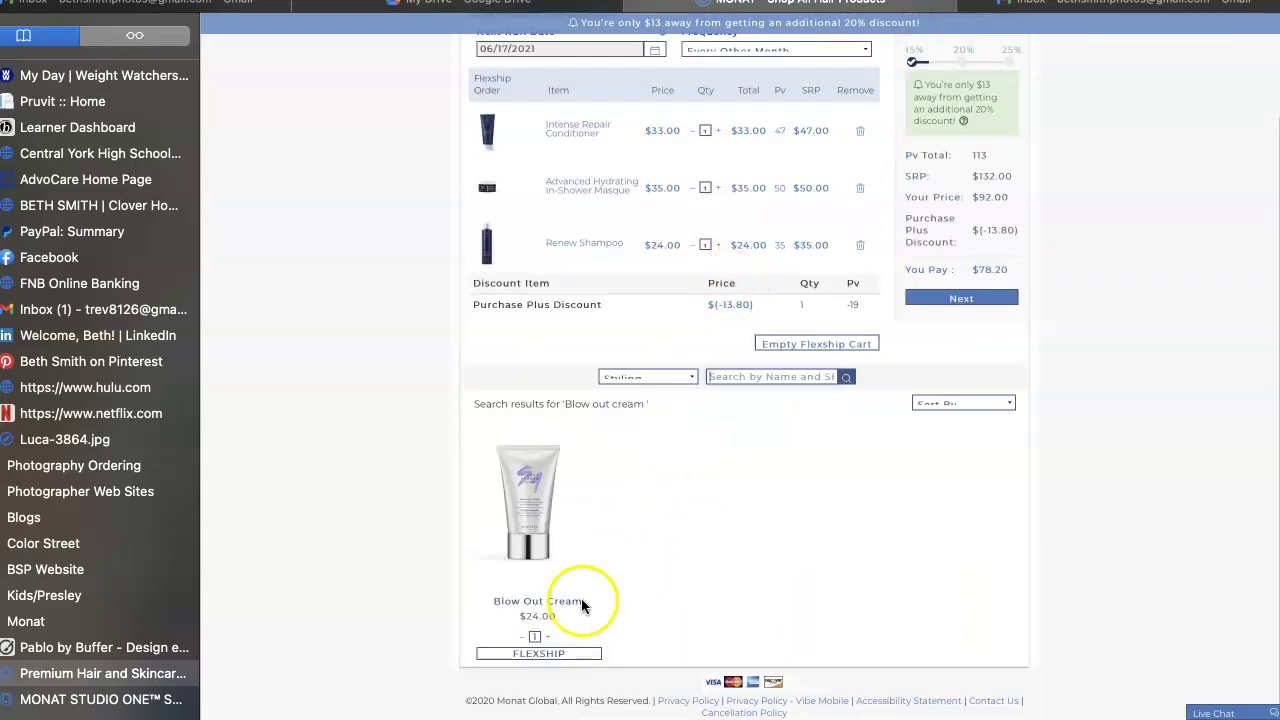
left_click(558, 652)
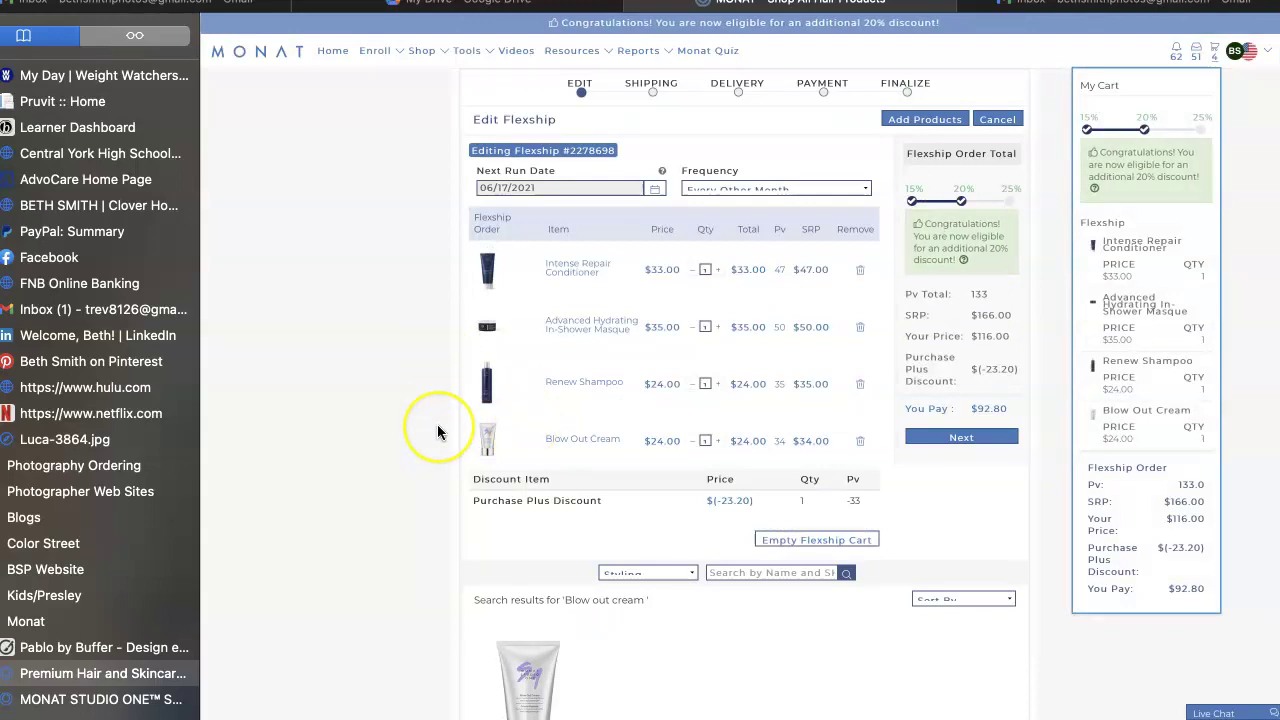
scroll(437, 431, "down", 3)
scroll(437, 431, "up", 5)
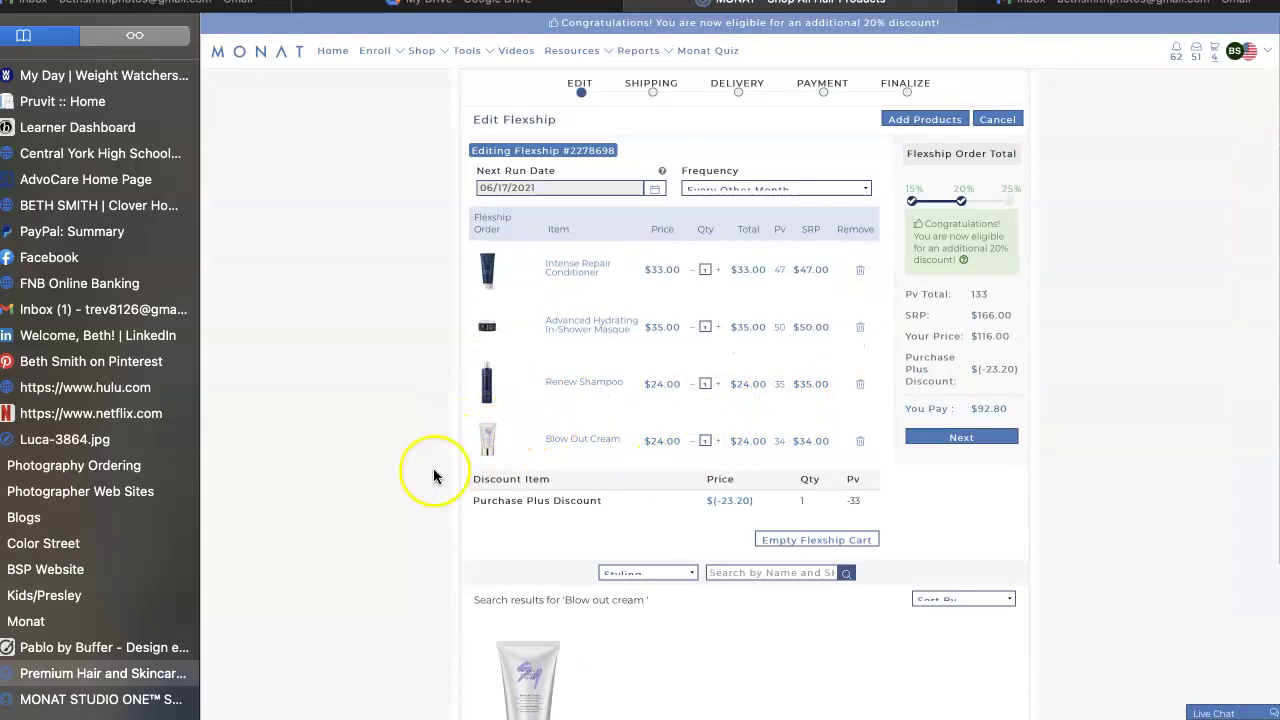
scroll(433, 468, "down", 1)
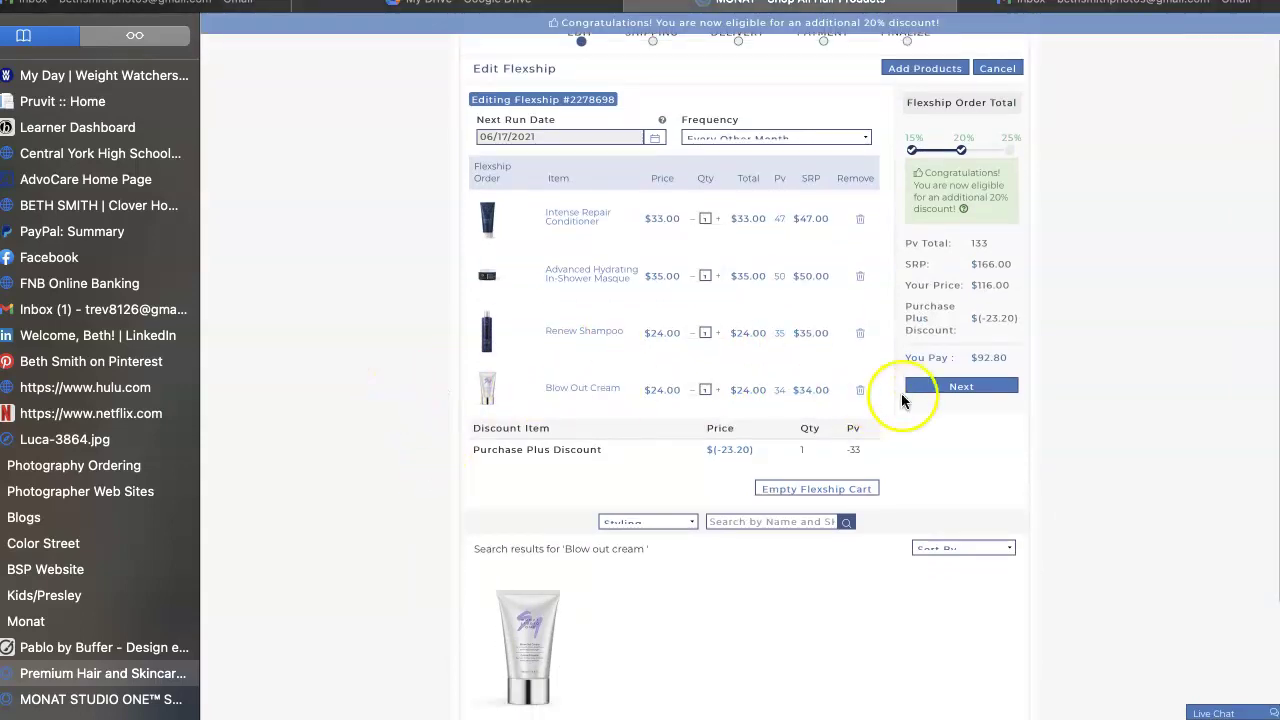
left_click(956, 388)
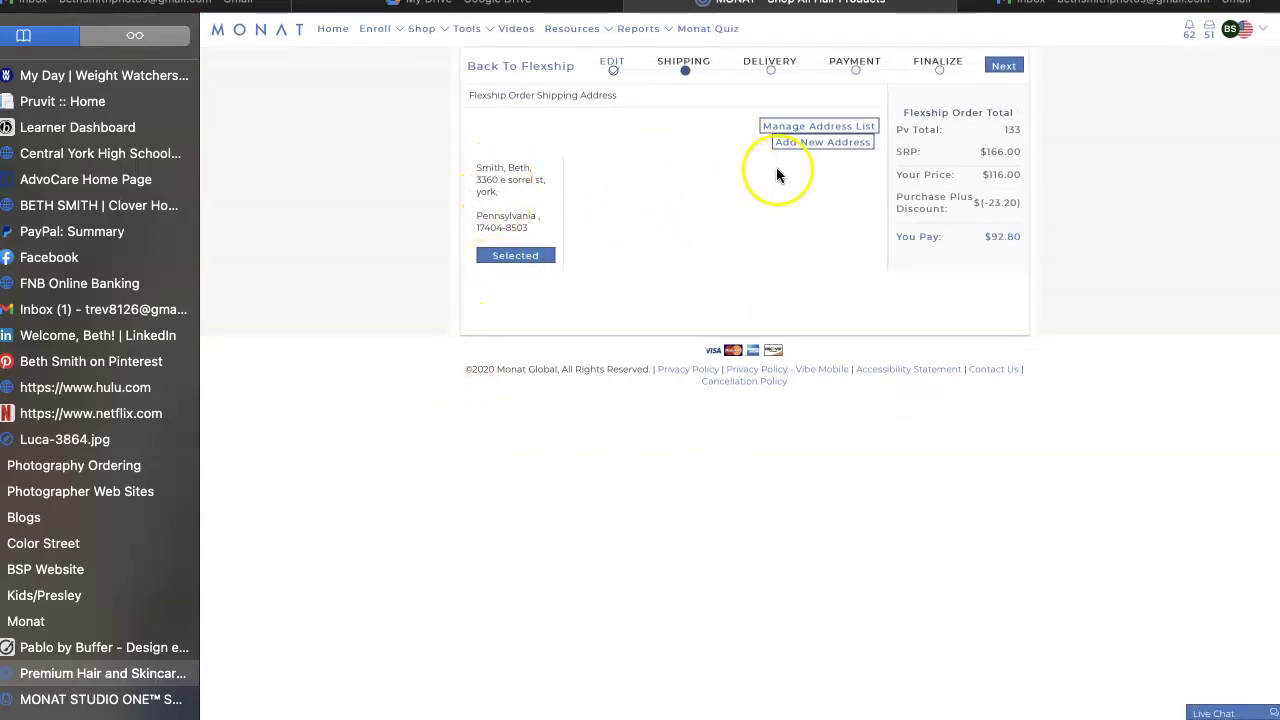
Step through Shipping, Delivery and Payment and save the four-item Flexship
left_click(1004, 66)
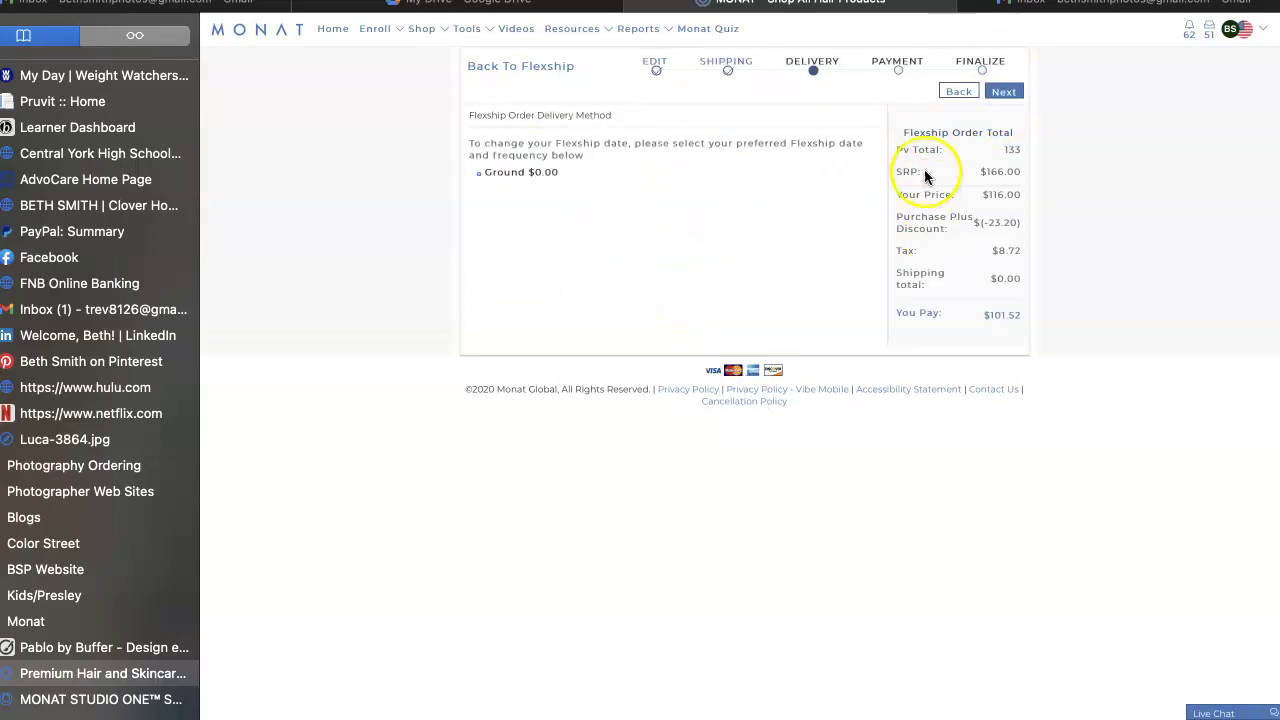
left_click(1006, 93)
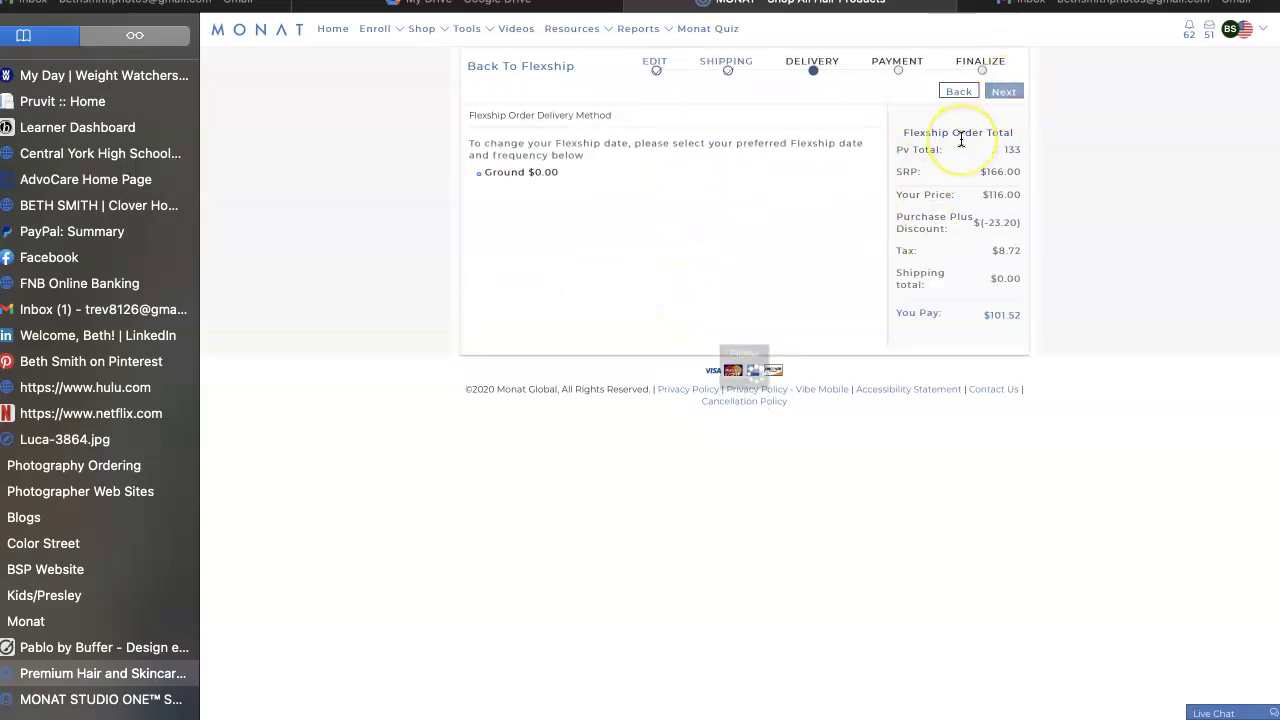
left_click(1004, 92)
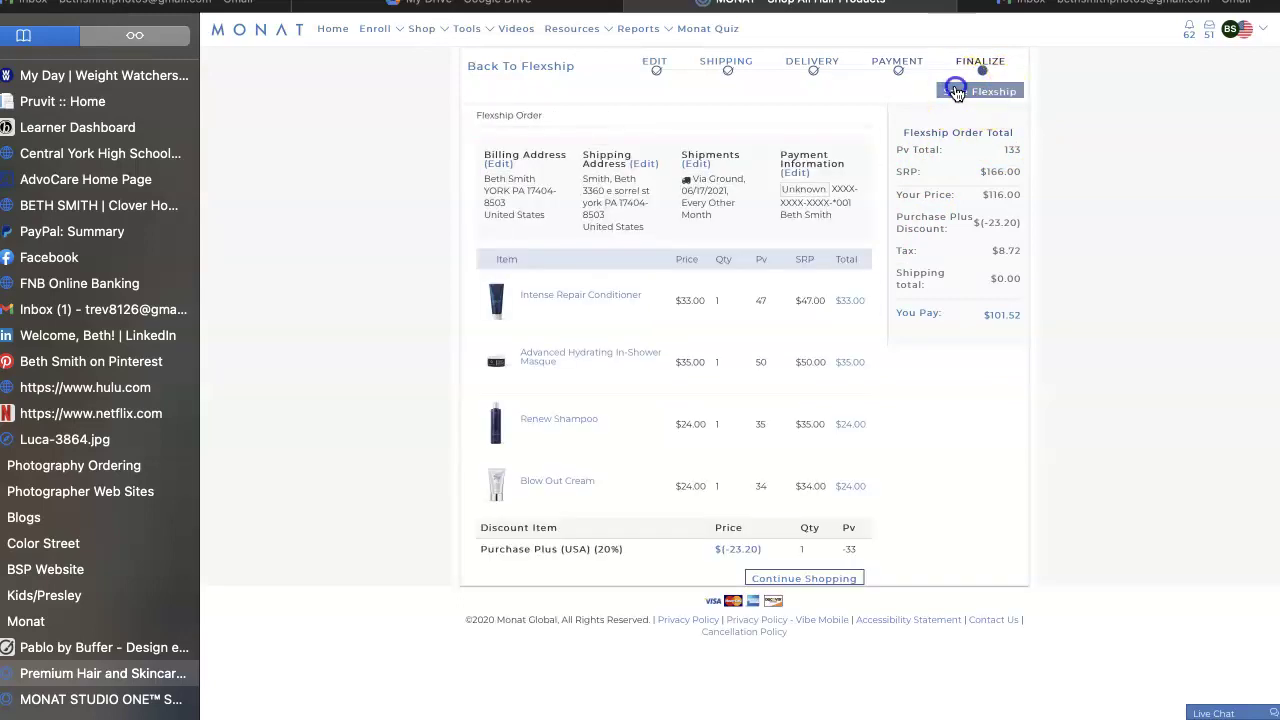
left_click(957, 92)
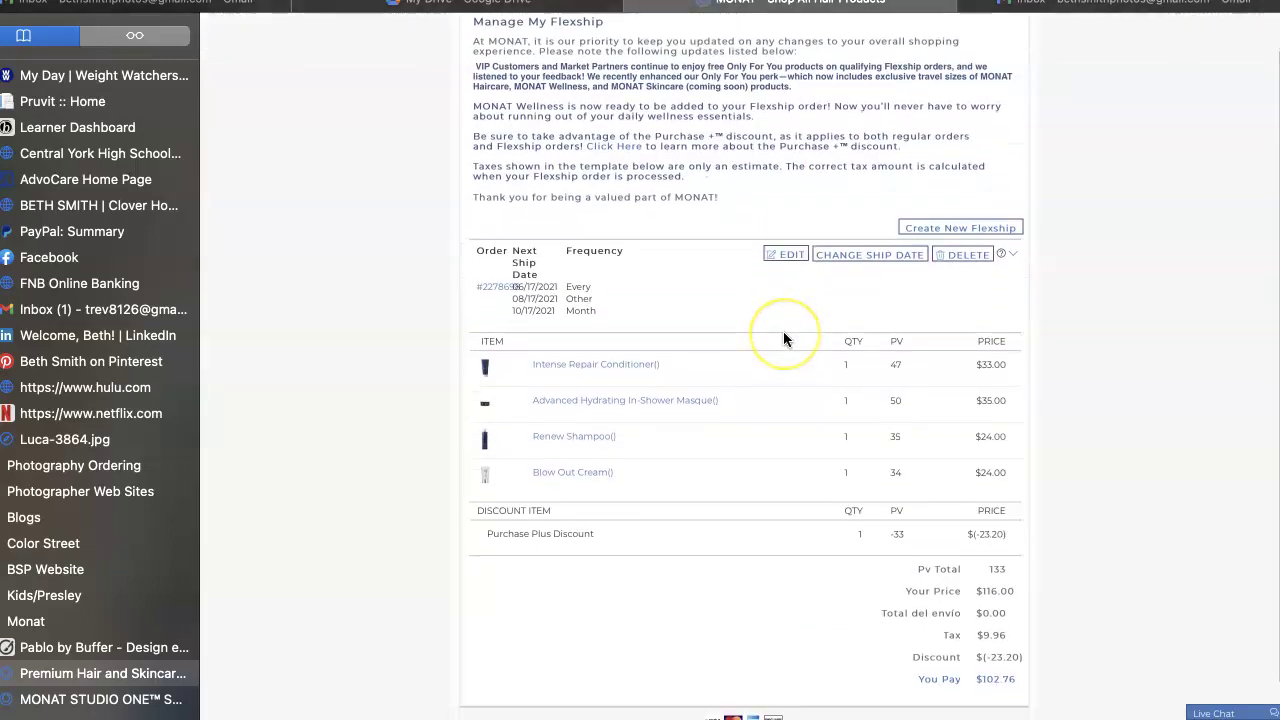
Reschedule the next shipment to July 17, 2021, keeping Every Other Month frequency
scroll(783, 331, "down", 2)
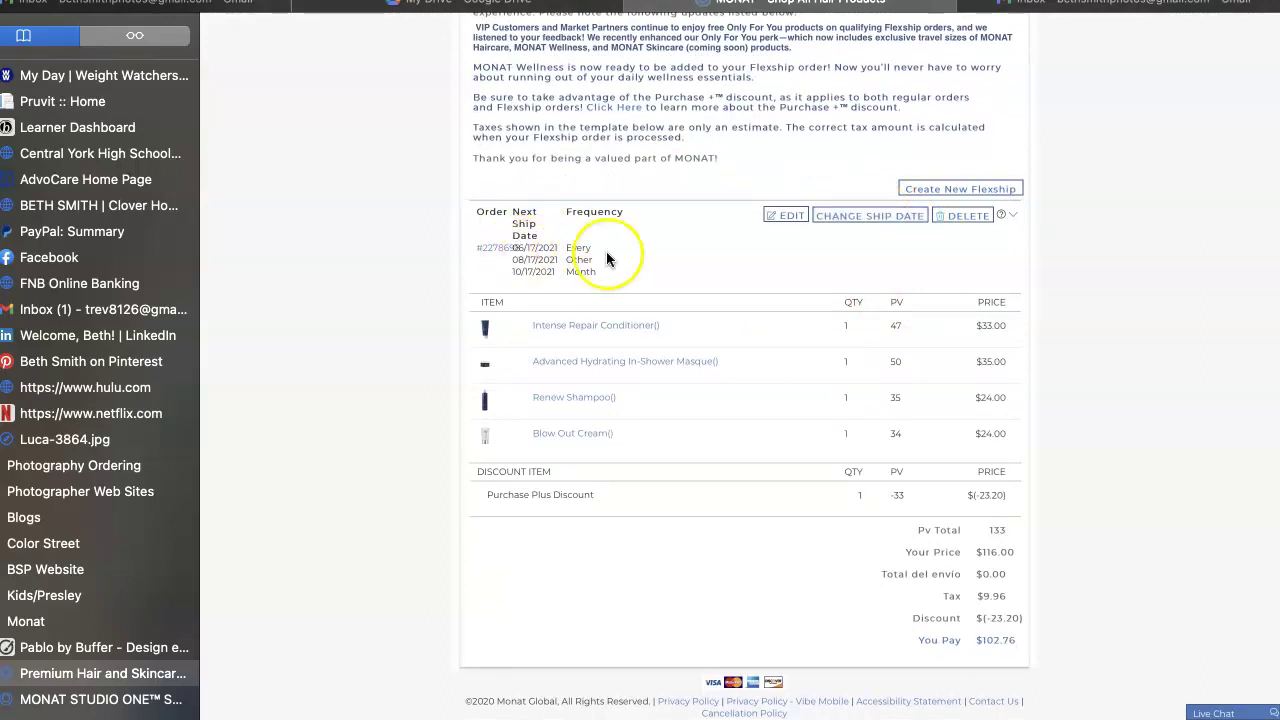
left_click(858, 220)
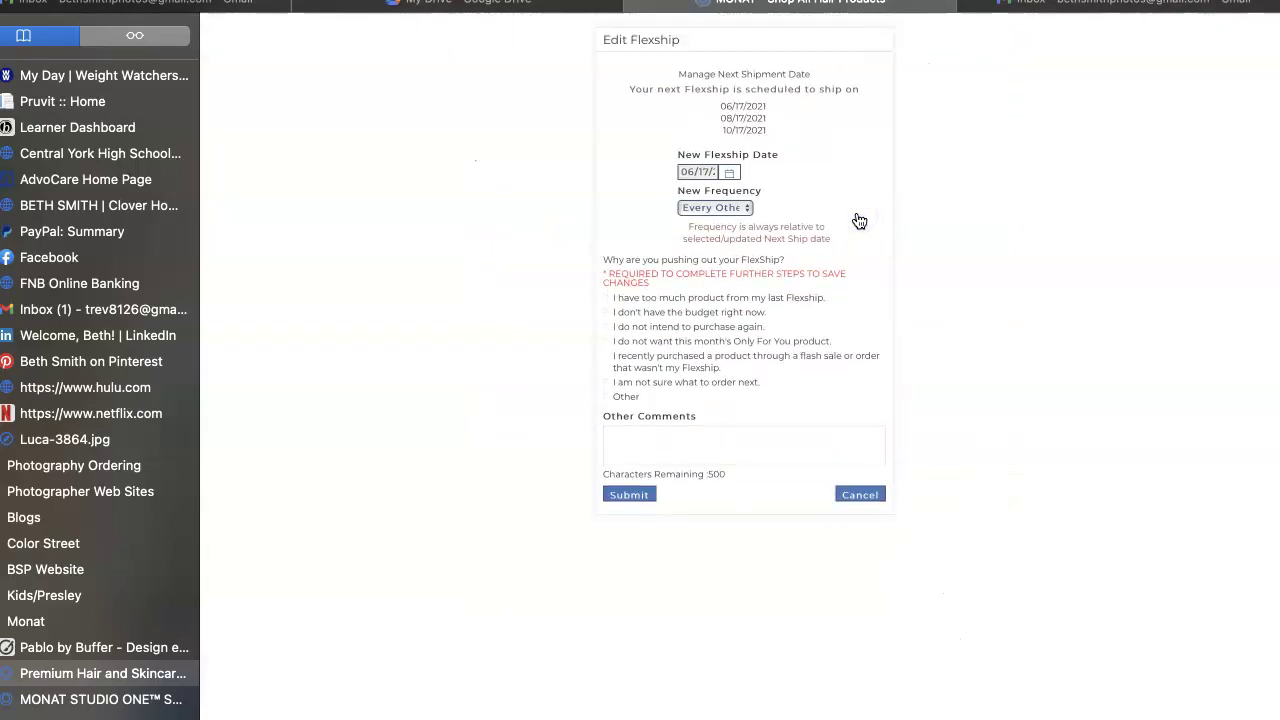
left_click(690, 210)
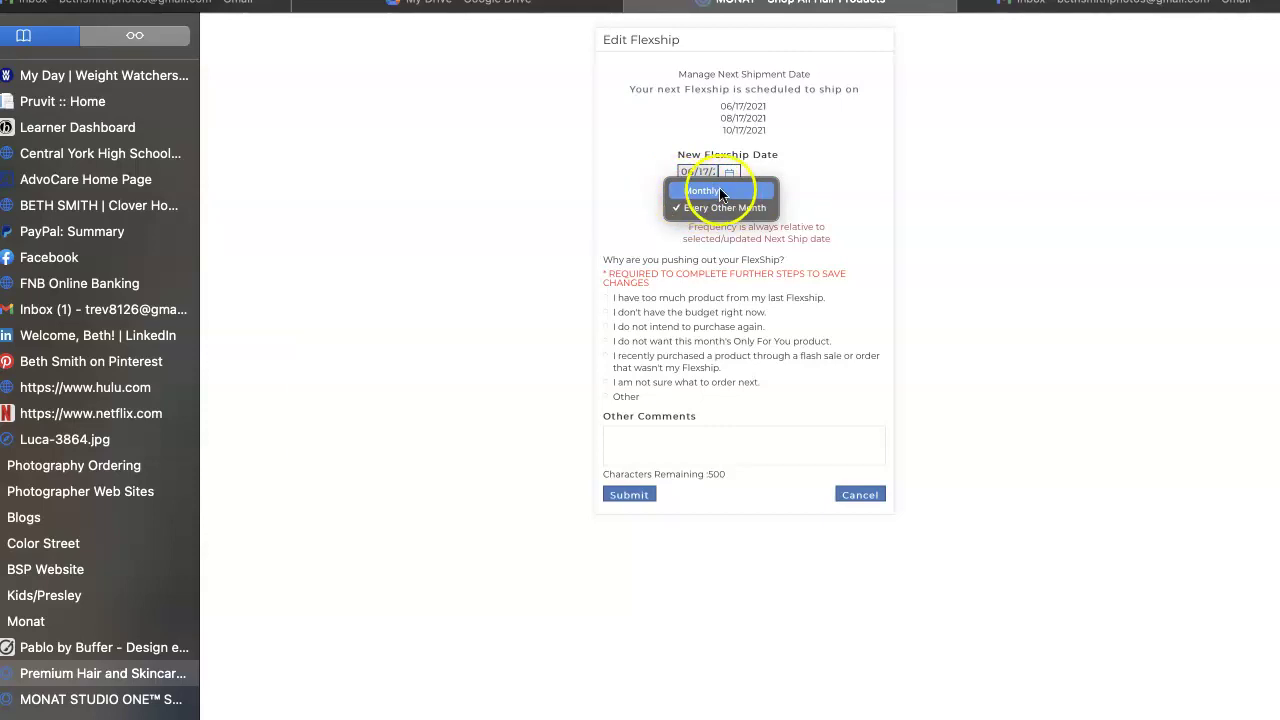
left_click(715, 209)
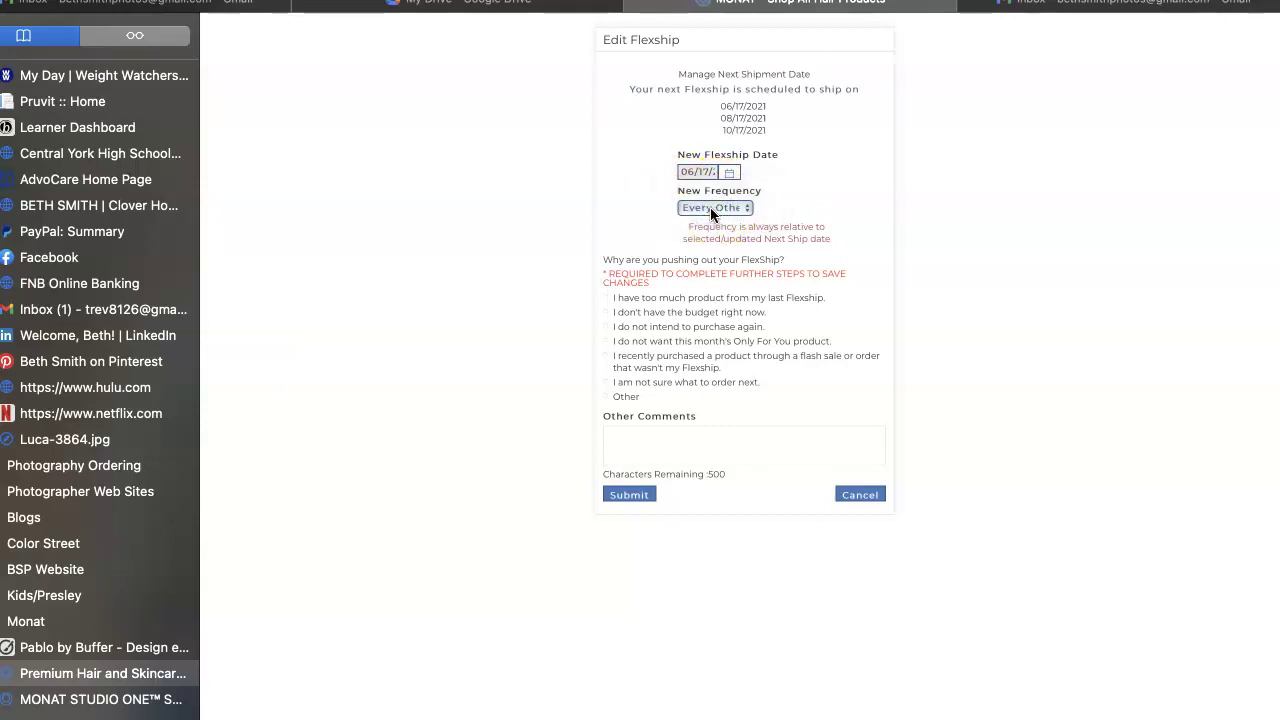
left_click(727, 173)
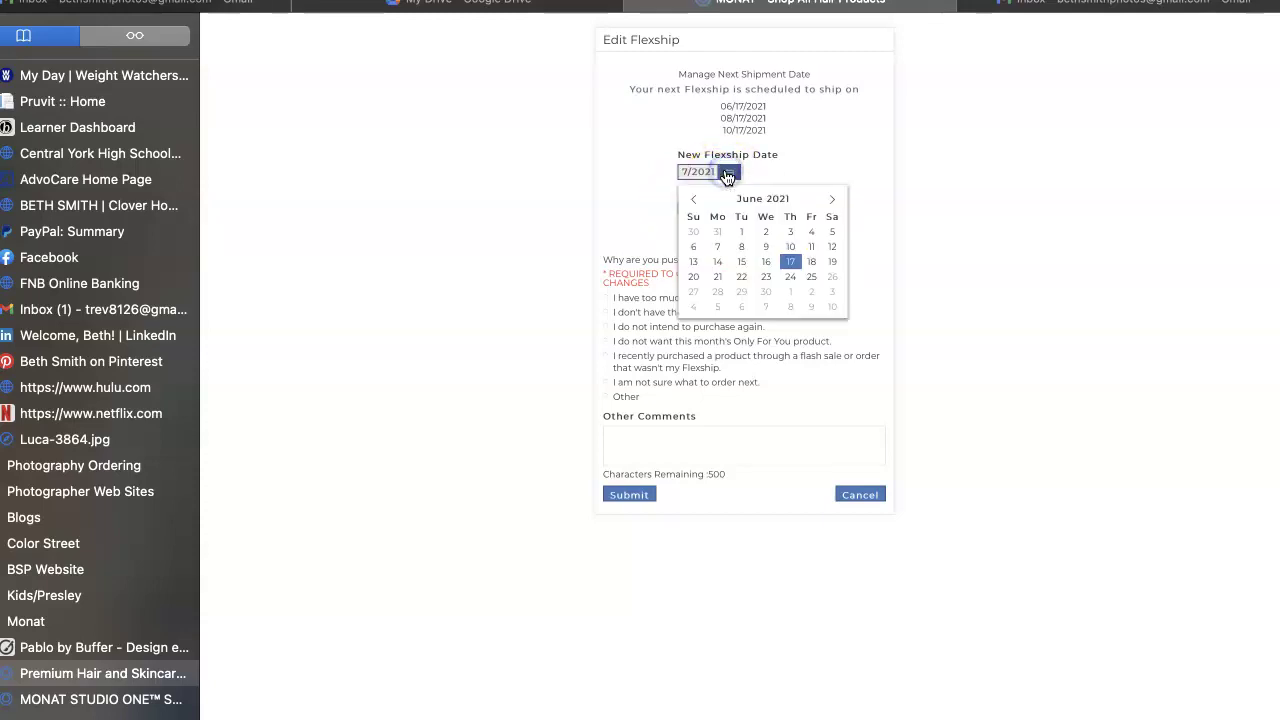
left_click(833, 200)
left_click(831, 262)
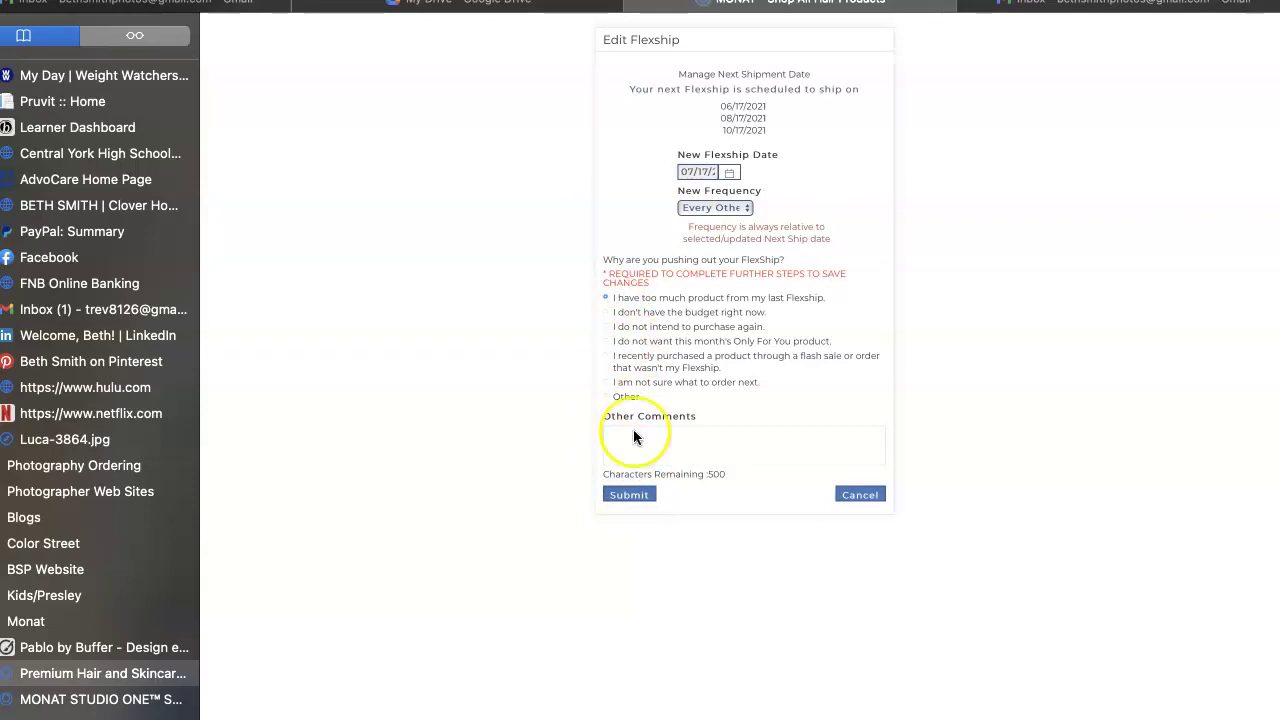
left_click(630, 496)
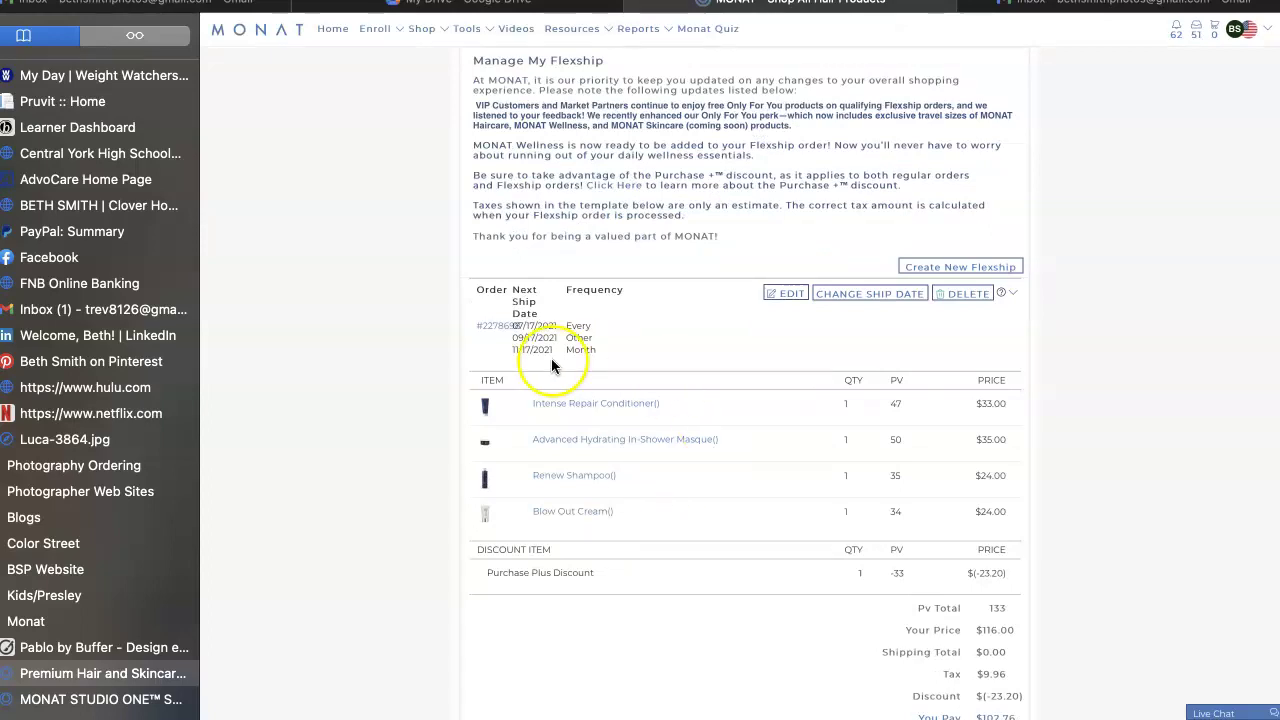
scroll(551, 365, "down", 1)
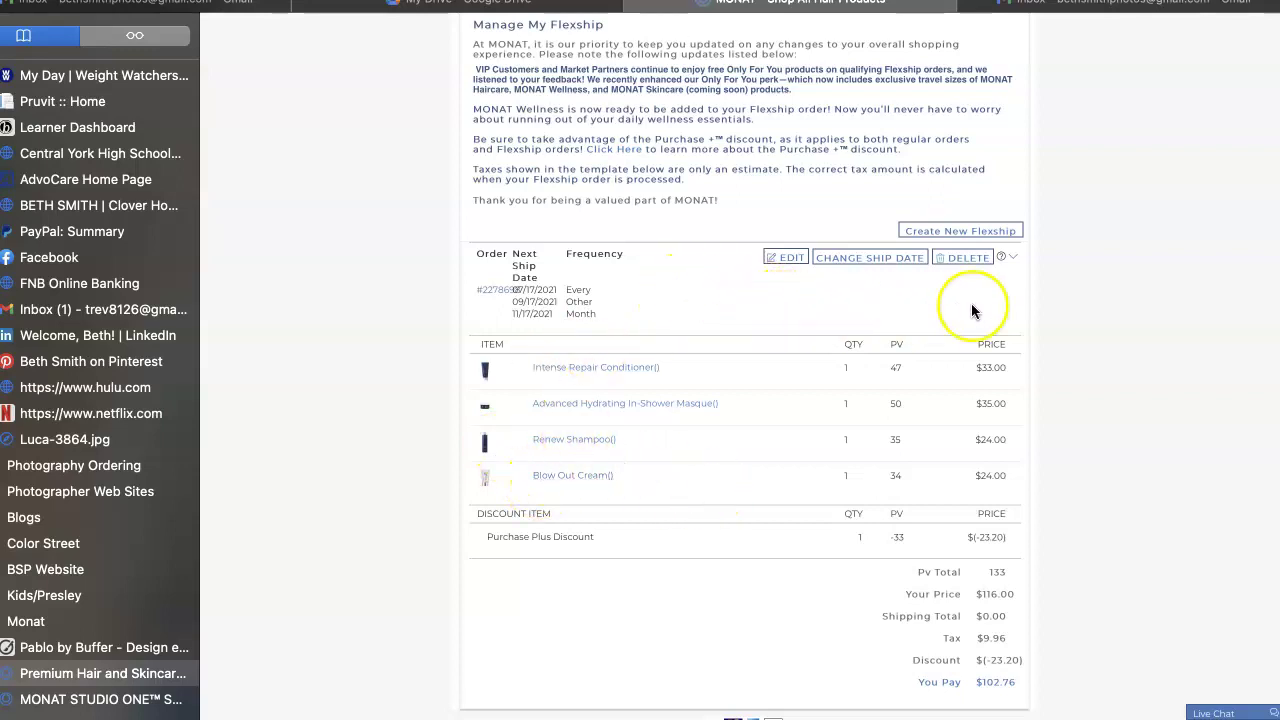
left_click(962, 257)
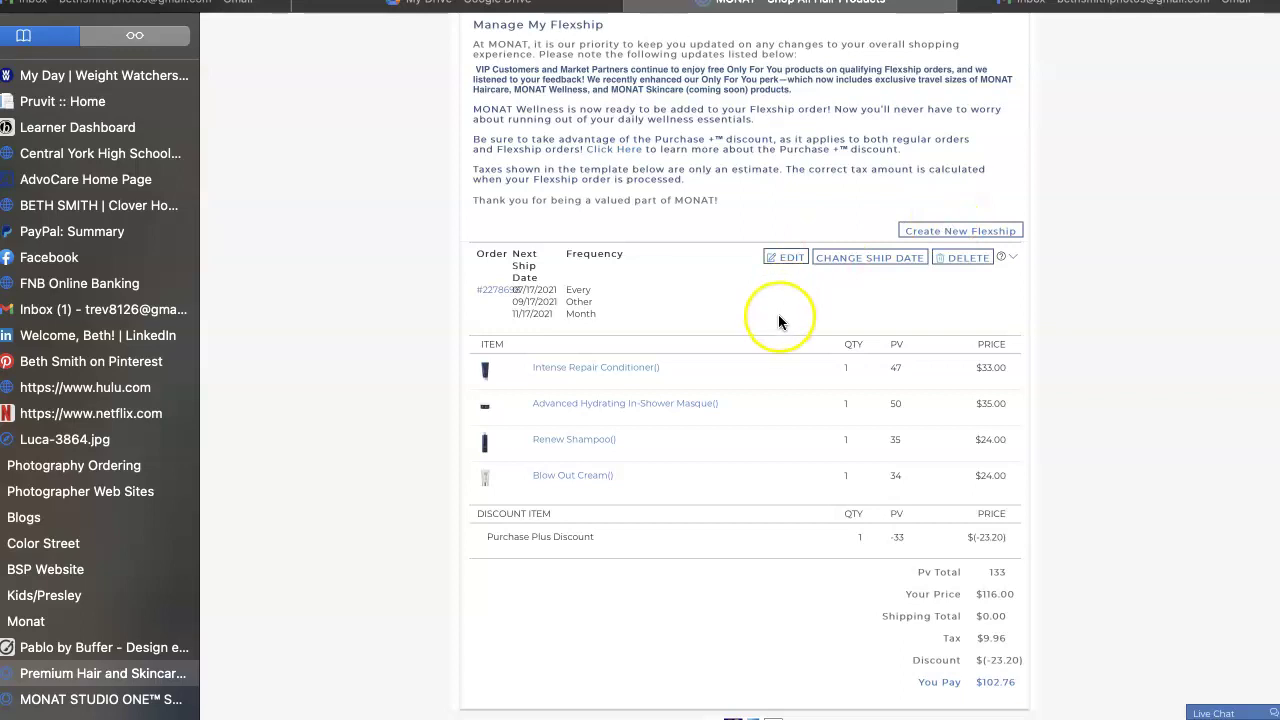
scroll(779, 321, "down", 2)
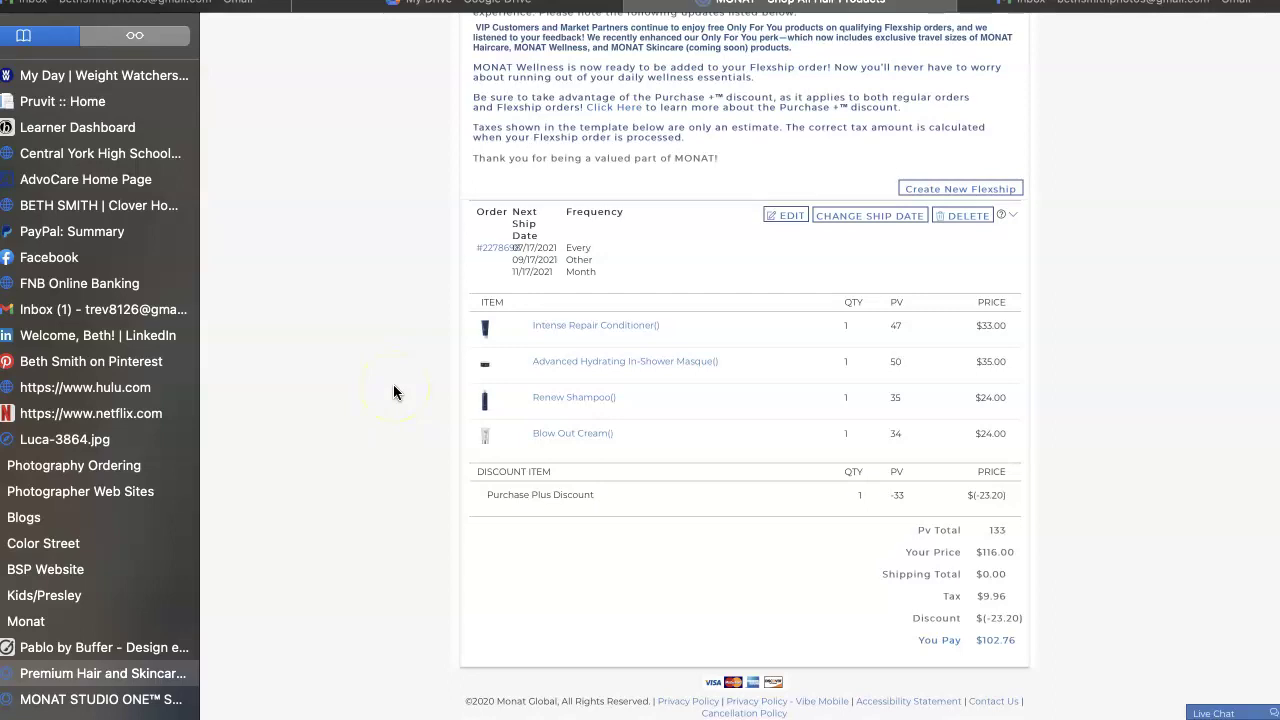
scroll(394, 386, "up", 3)
scroll(394, 386, "down", 3)
scroll(393, 391, "up", 1)
Change the next ship date to May 20, 2021, giving Other as the reason
left_click(392, 546)
left_click(840, 216)
left_click(729, 172)
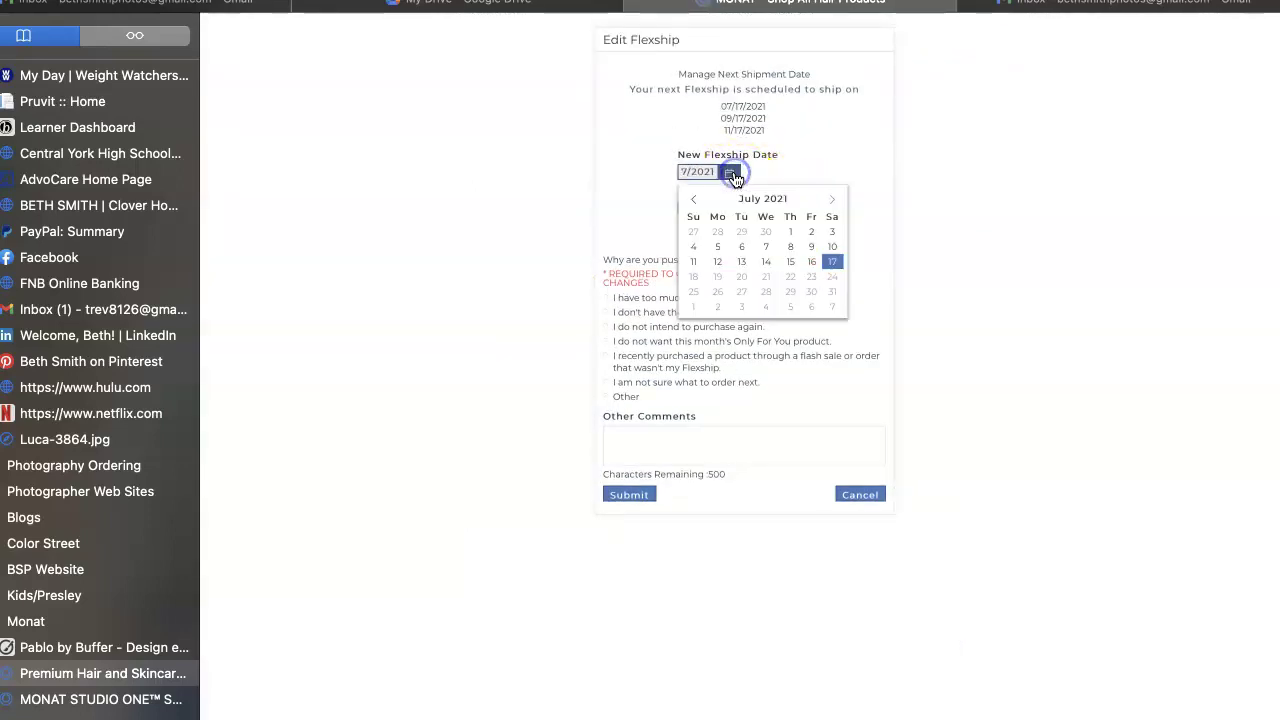
left_click(694, 200)
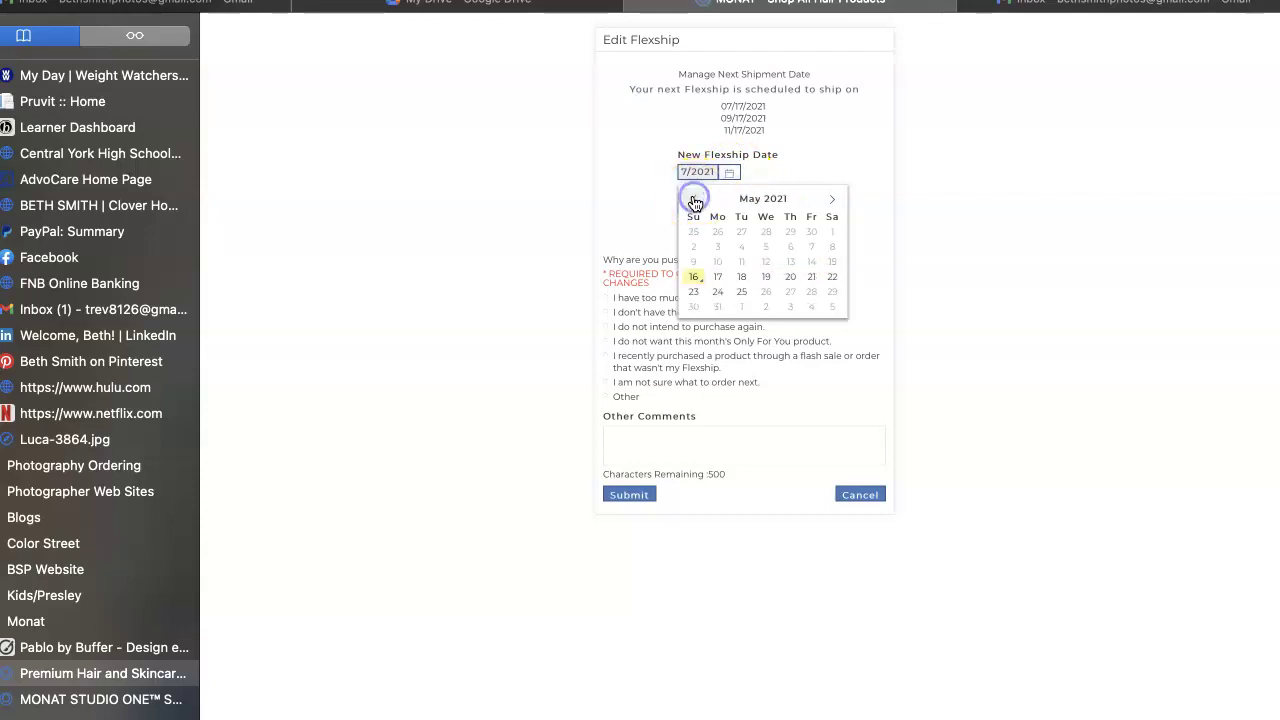
left_click(790, 276)
left_click(634, 496)
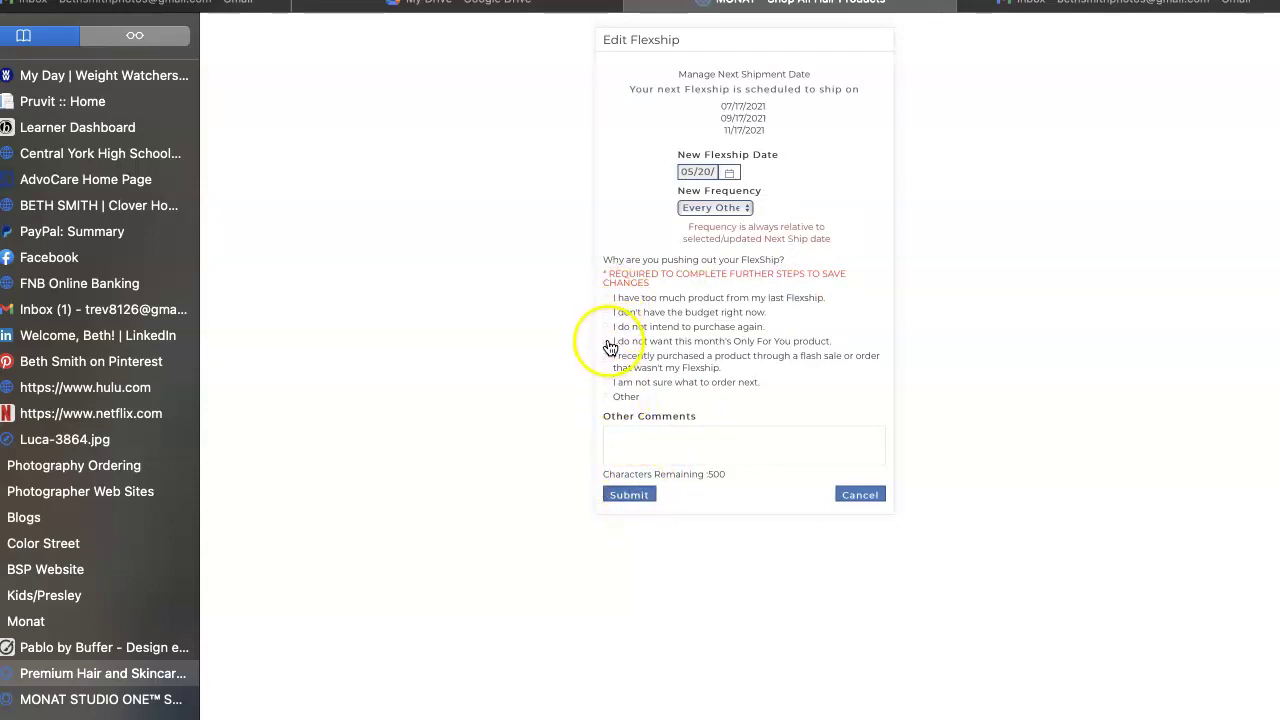
left_click(605, 396)
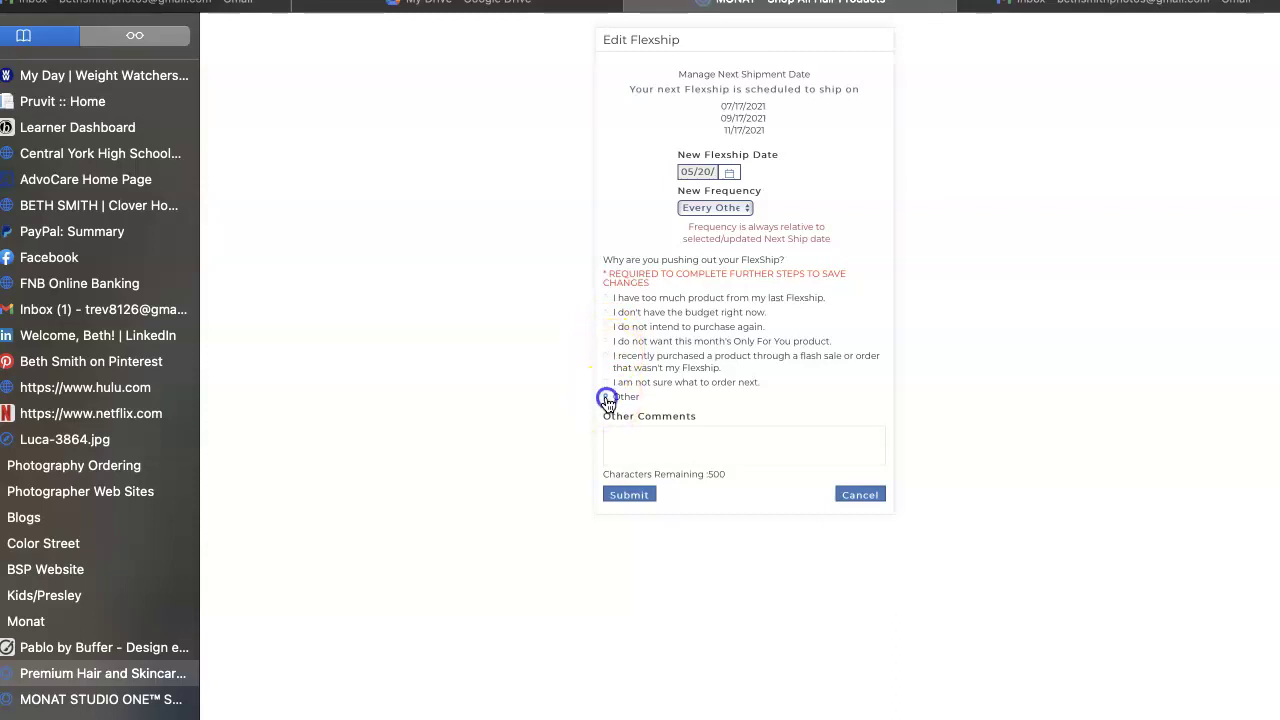
left_click(623, 497)
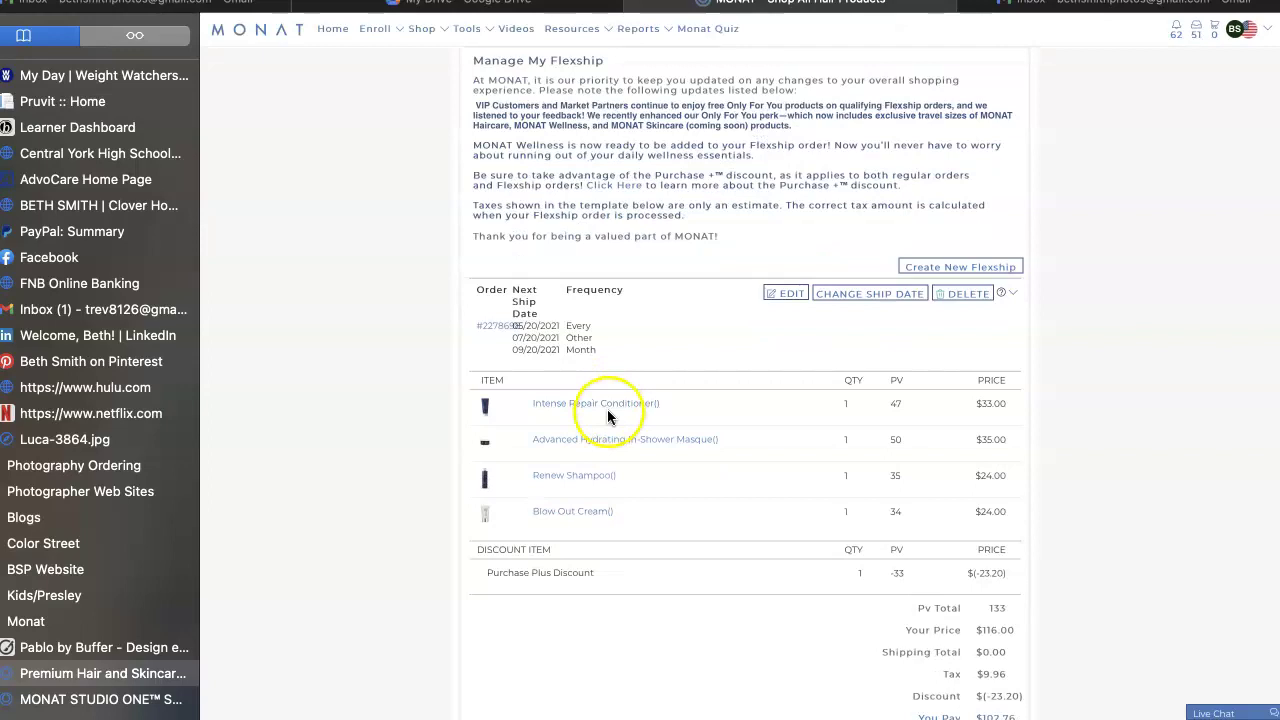
Add the free MONAT Energy - Travel Size from Only For You to the Flexship
left_click(783, 294)
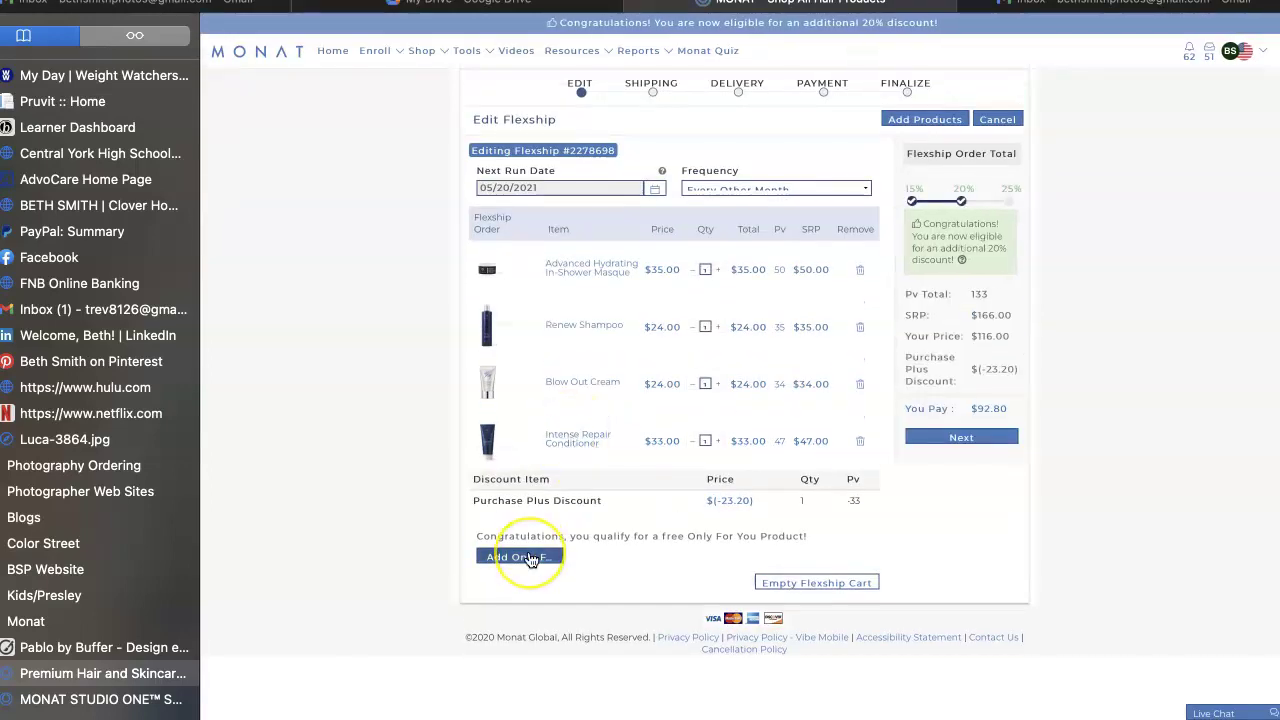
left_click(530, 562)
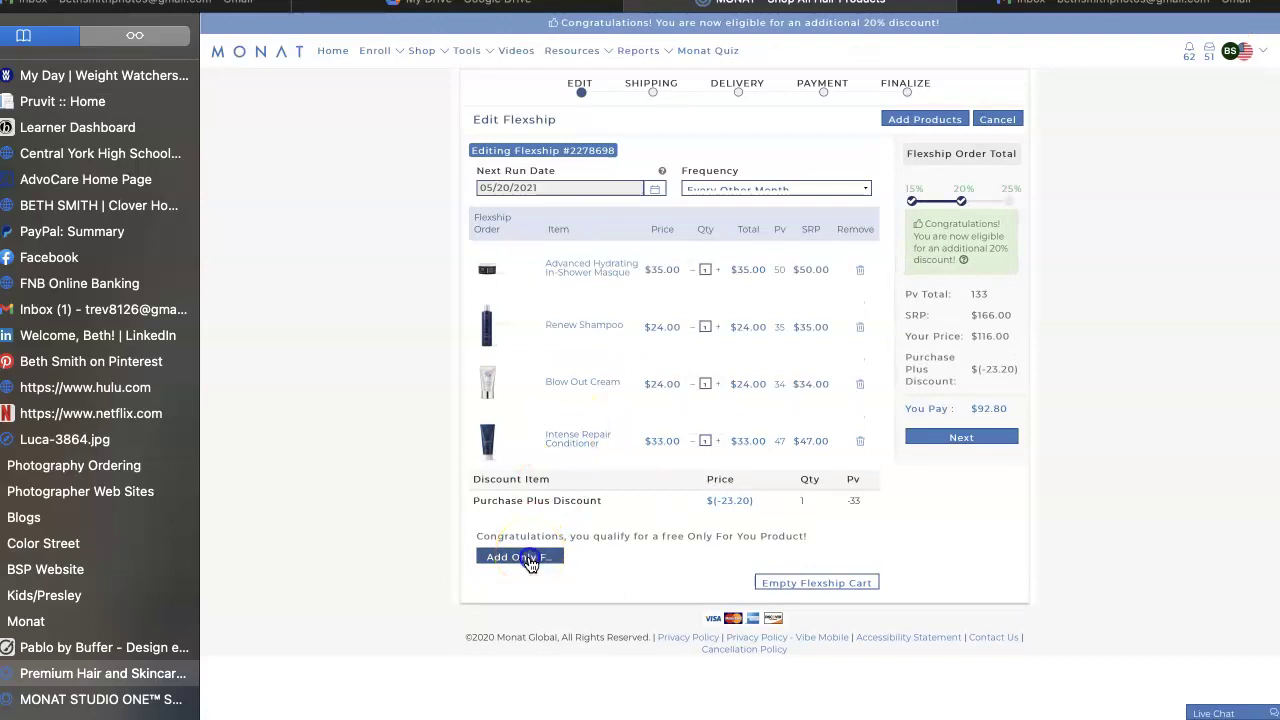
scroll(530, 565, "down", 5)
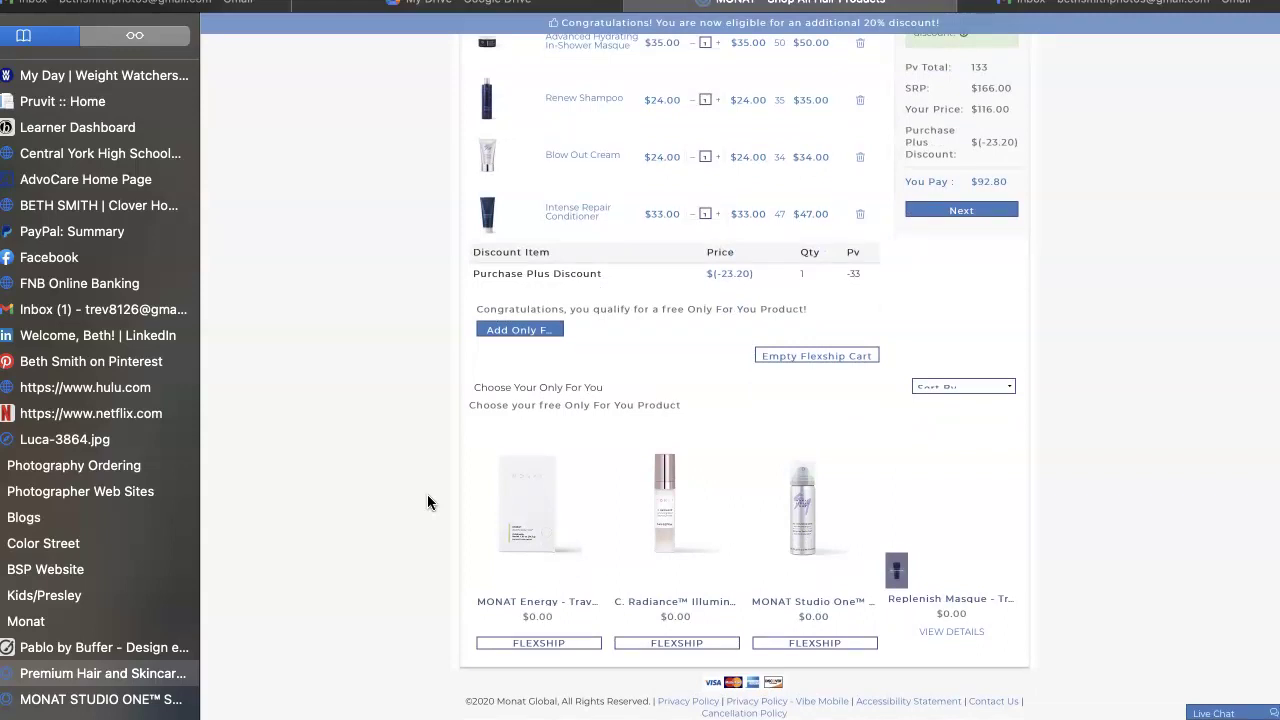
left_click(540, 645)
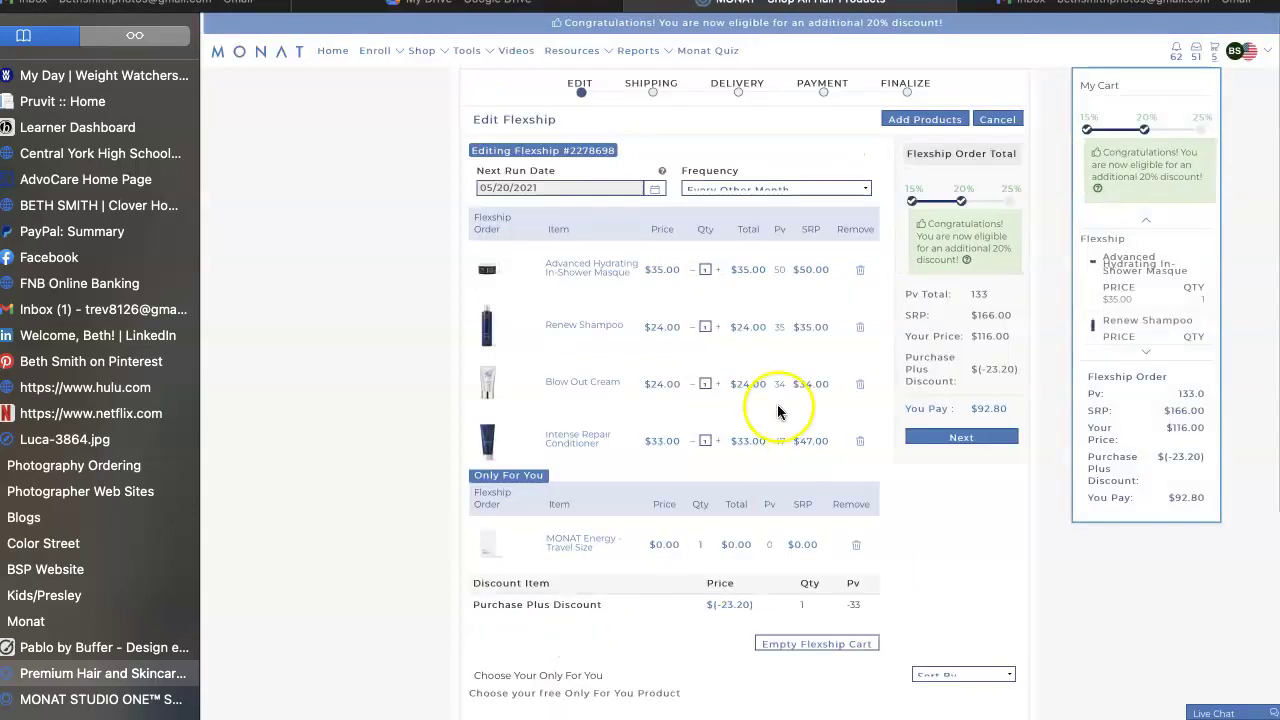
Pass through Shipping, Delivery and Payment, then save the five-item Flexship with the free MONAT Energy Travel Size
left_click(947, 440)
left_click(1003, 65)
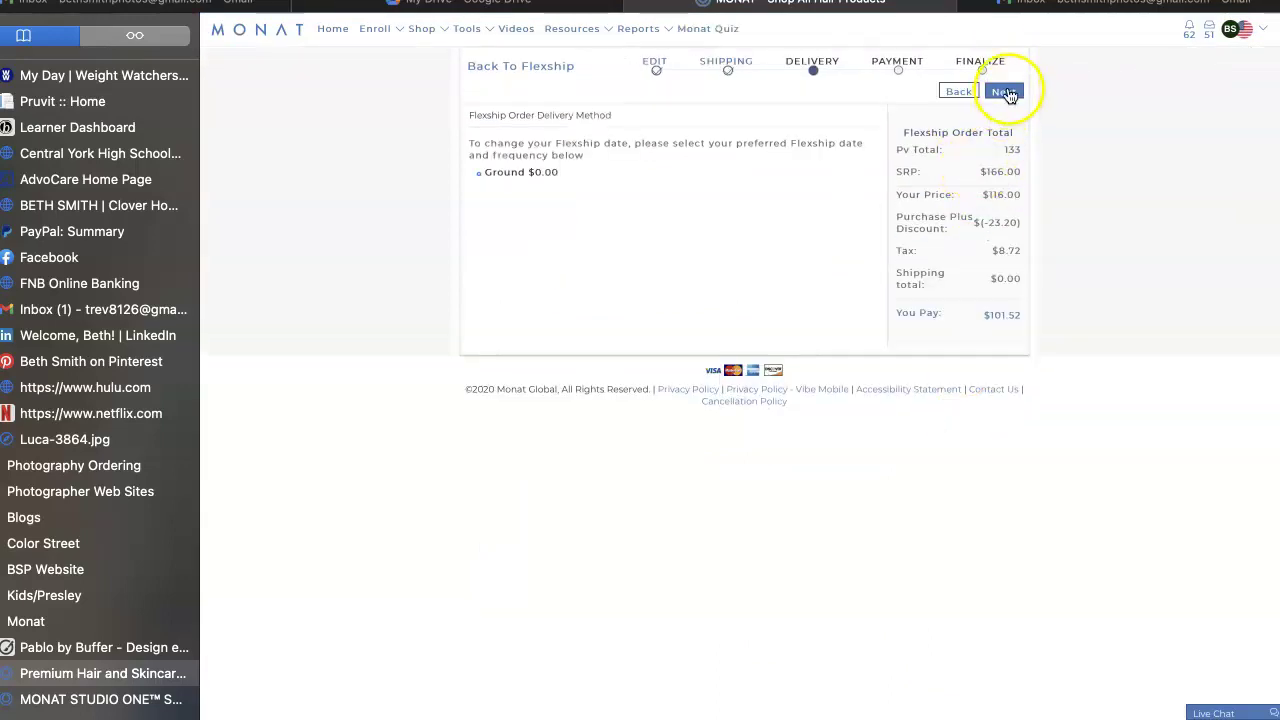
left_click(1003, 91)
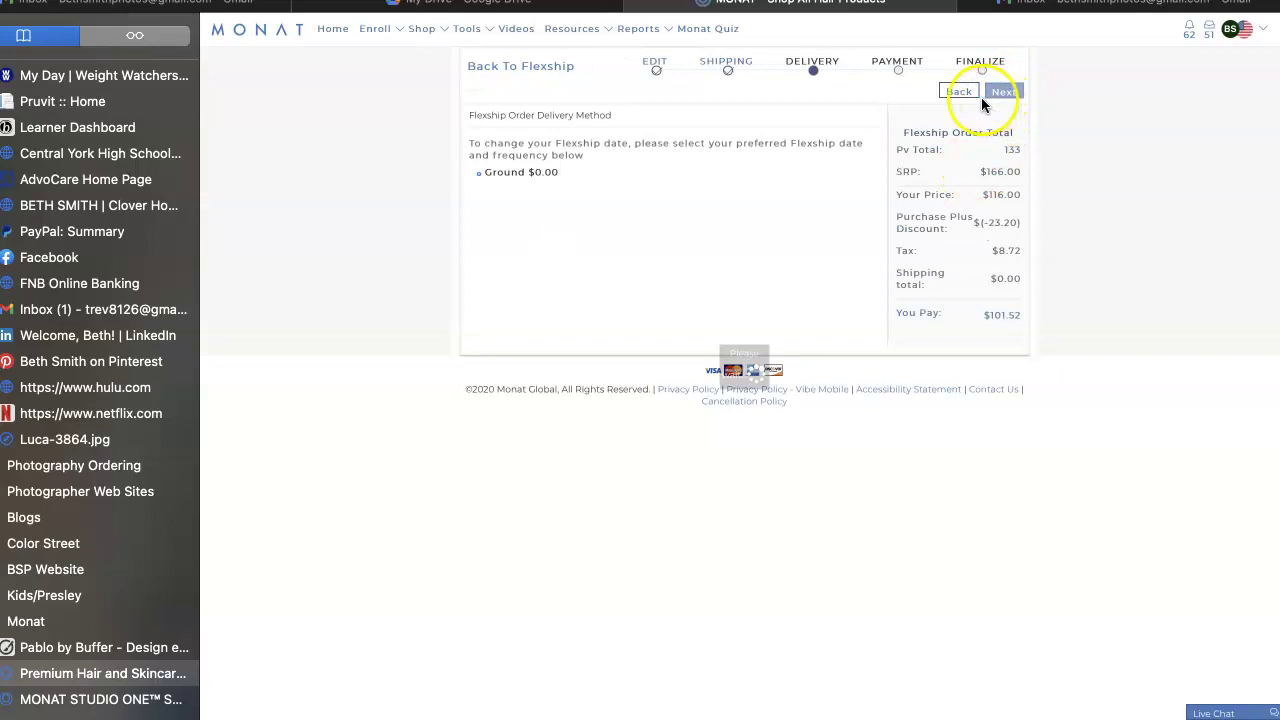
left_click(1008, 92)
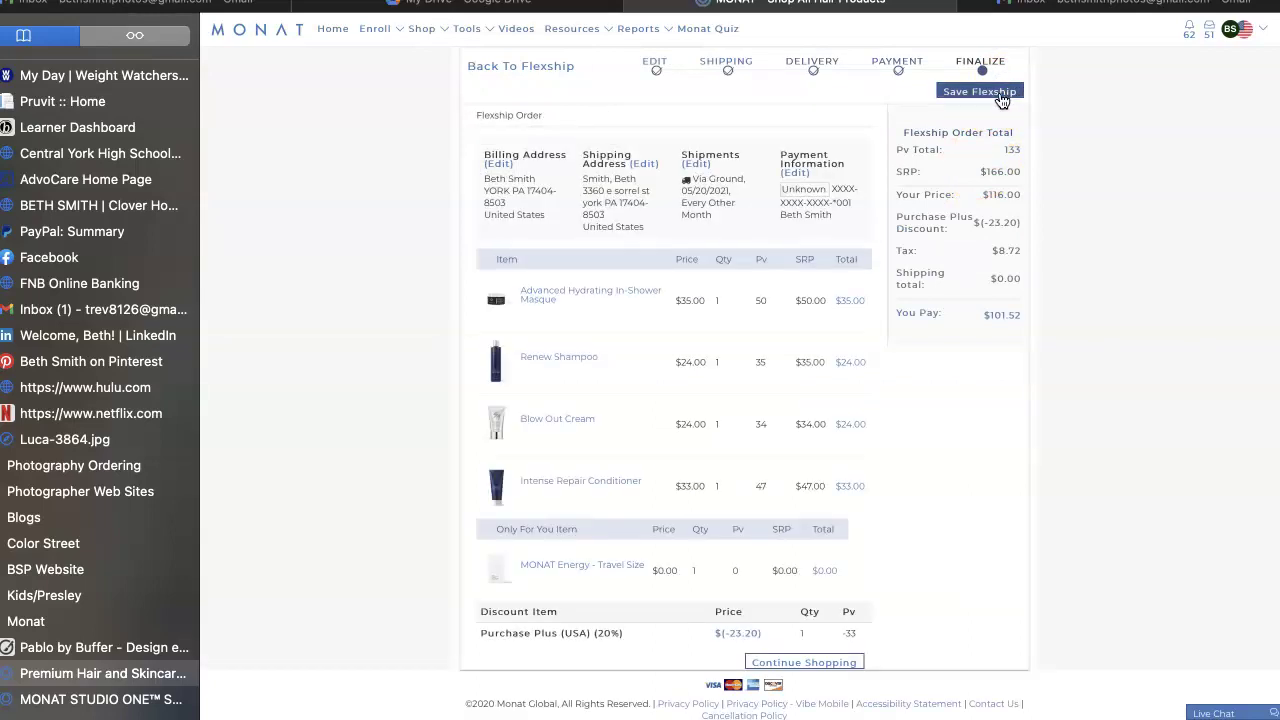
left_click(285, 550)
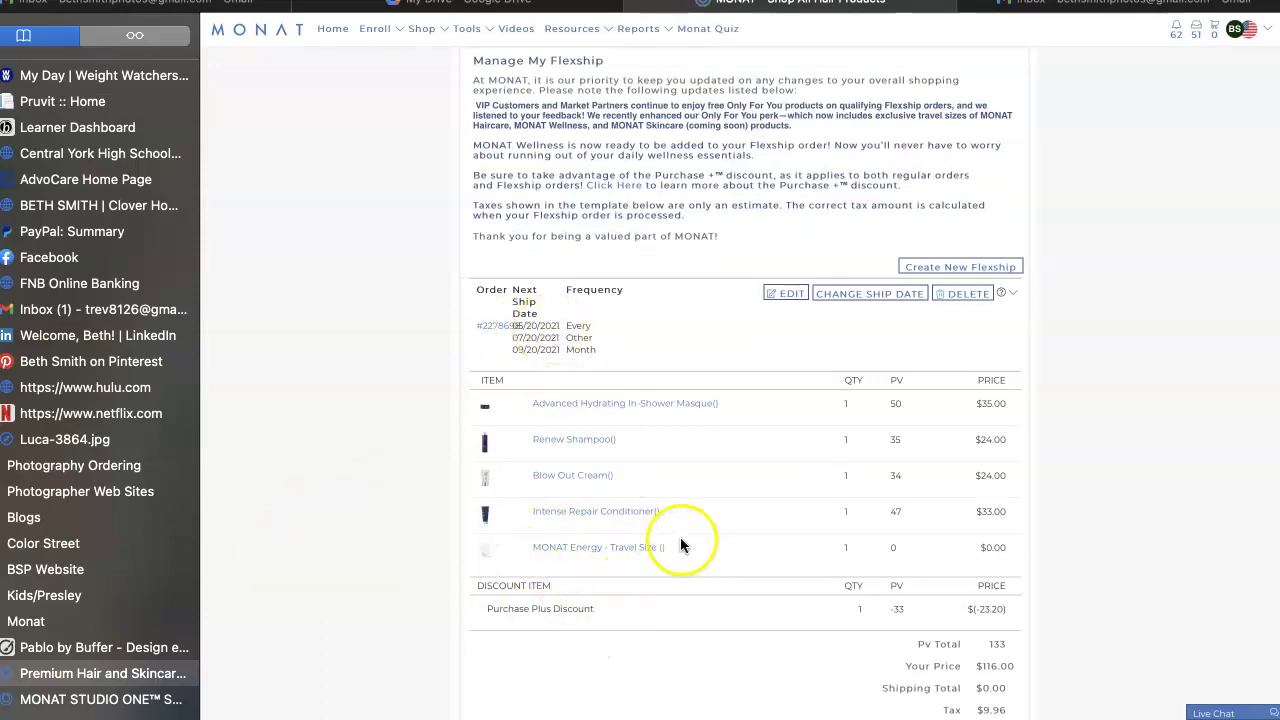
scroll(680, 540, "down", 3)
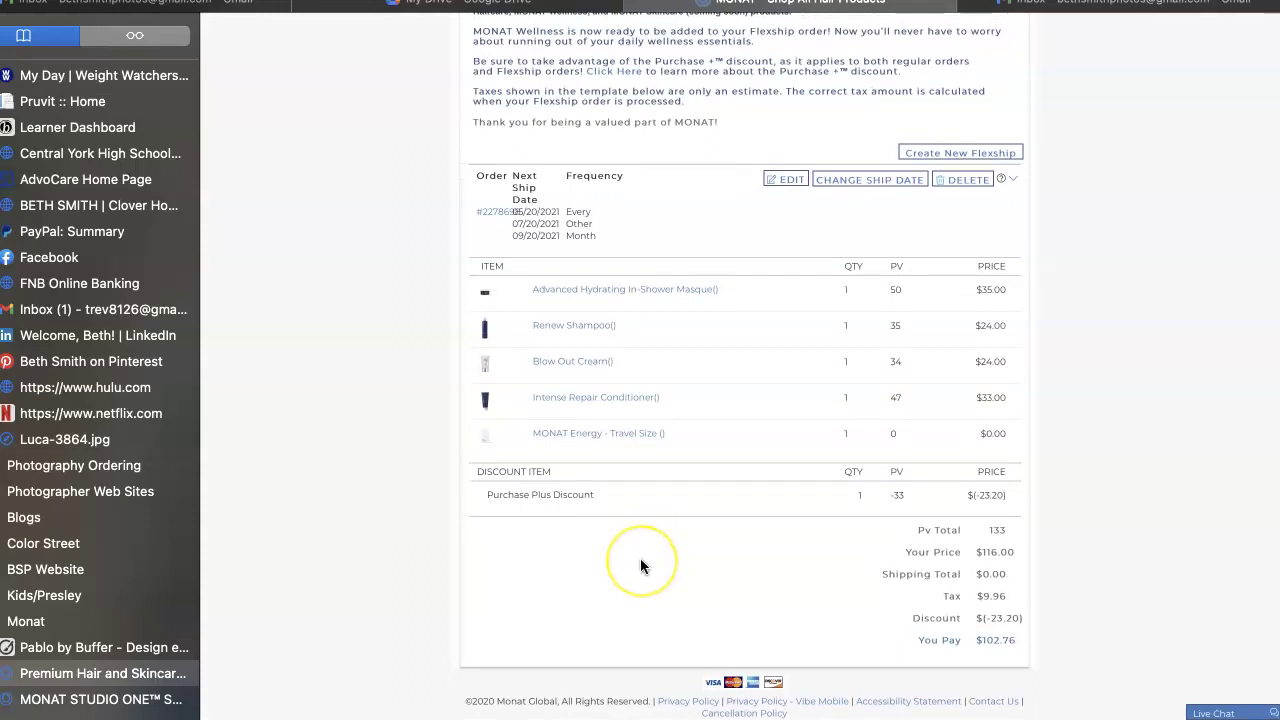
scroll(401, 542, "down", 1)
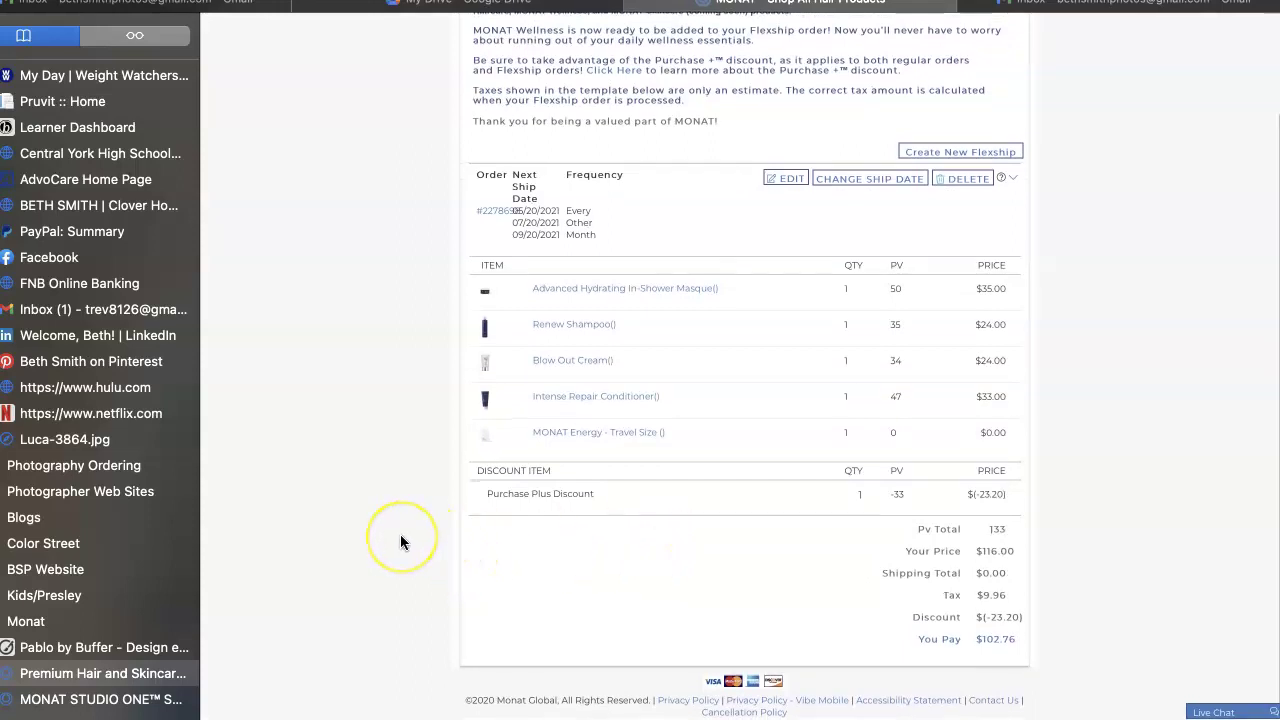